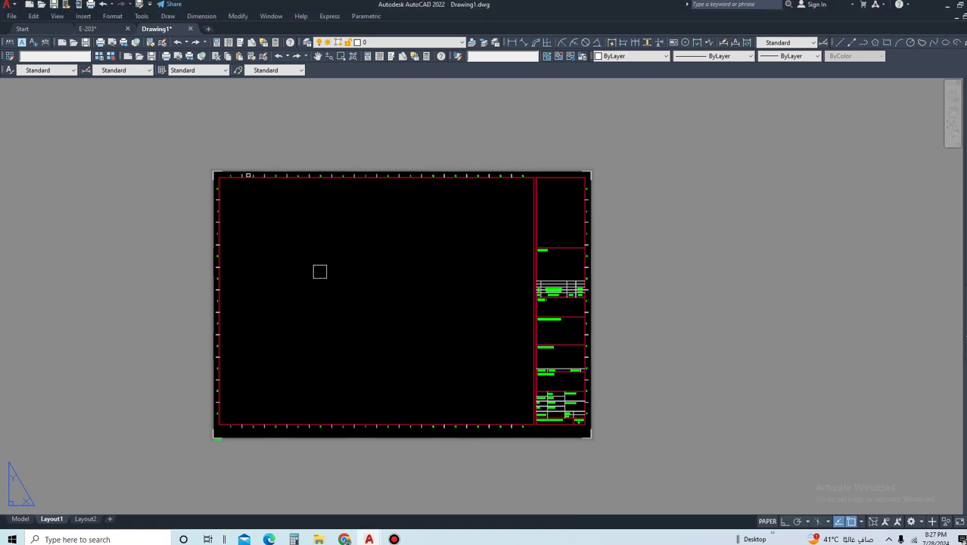
Step: Check the Layout1 plot settings with DWG To PDF as plotter, then close without plotting
{"action": "scroll", "coordinate": [324, 266], "scroll_direction": "up", "scroll_amount": 2}
{"action": "scroll", "coordinate": [321, 261], "scroll_direction": "down", "scroll_amount": 2}
{"action": "mouse_move", "coordinate": [321, 259]}
{"action": "middle_mouse_down"}
{"action": "mouse_move", "coordinate": [327, 283]}
{"action": "mouse_move", "coordinate": [317, 273]}
{"action": "middle_mouse_up"}
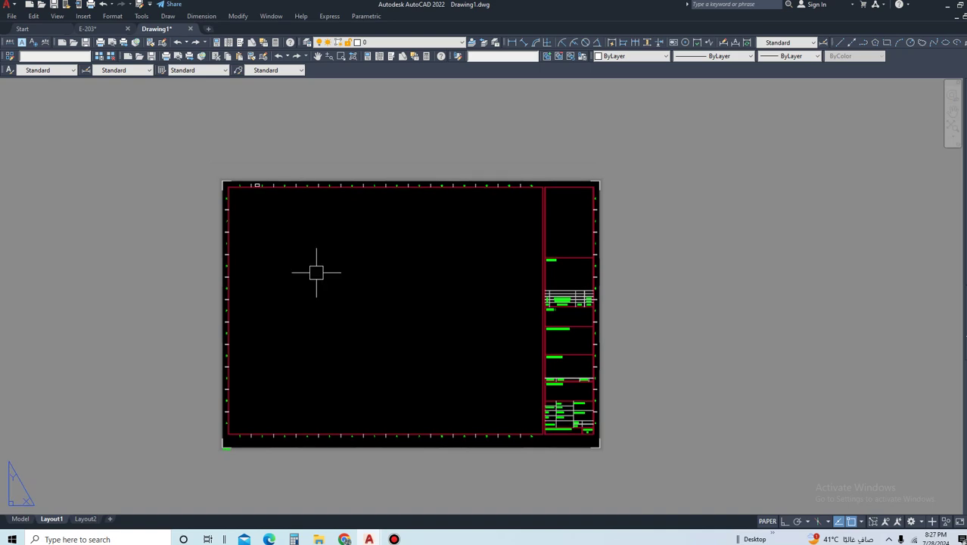
{"action": "key", "text": "ctrl+p"}
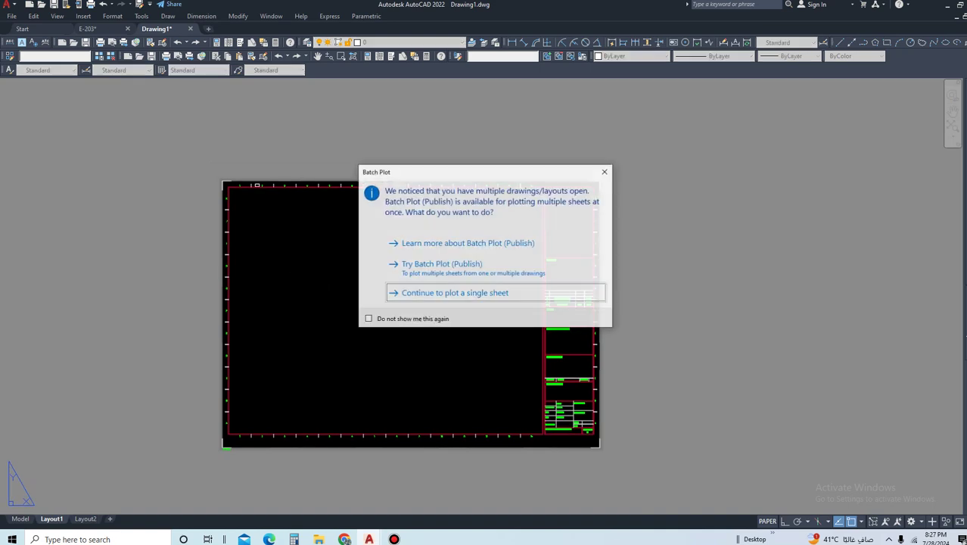
{"action": "key", "text": "Return"}
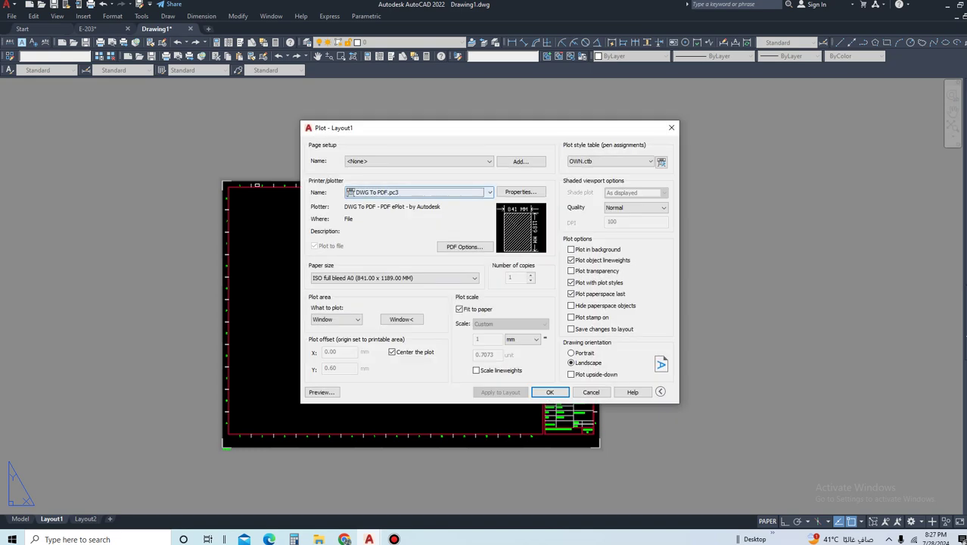
{"action": "left_click", "coordinate": [415, 193]}
{"action": "left_click", "coordinate": [378, 198]}
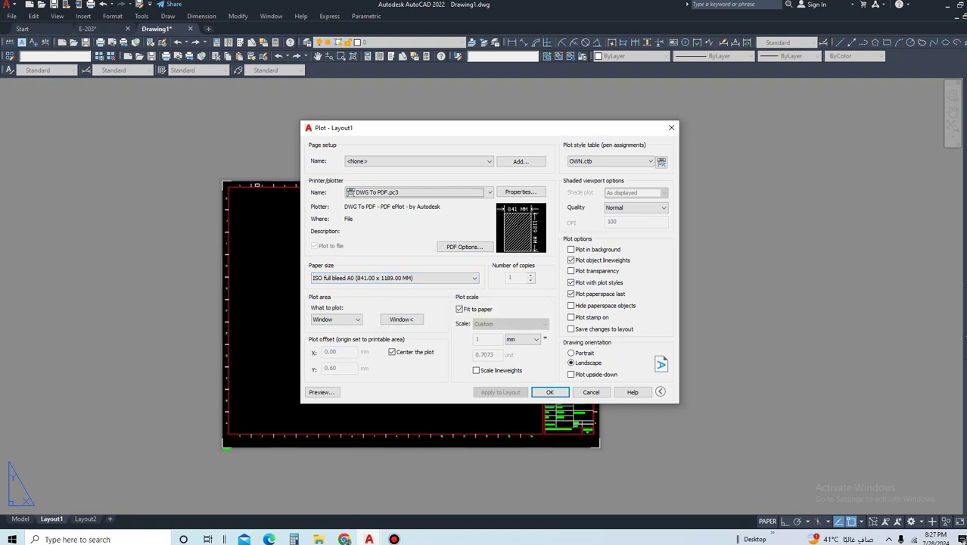
{"action": "key", "text": "Escape"}
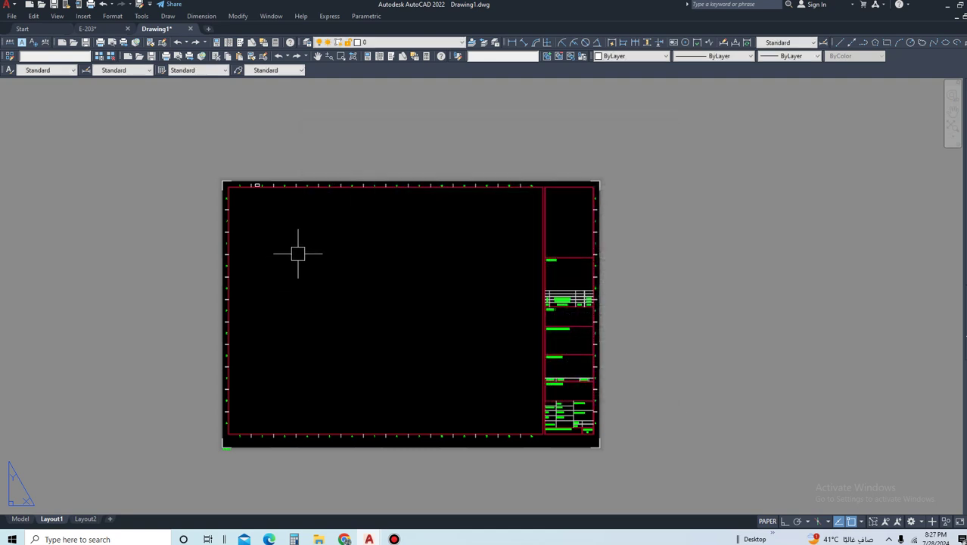
Step: Measure the sheet's left edge with DI (594 units) and begin a crossing selection
{"action": "type", "text": "Di"}
{"action": "key", "text": "Return"}
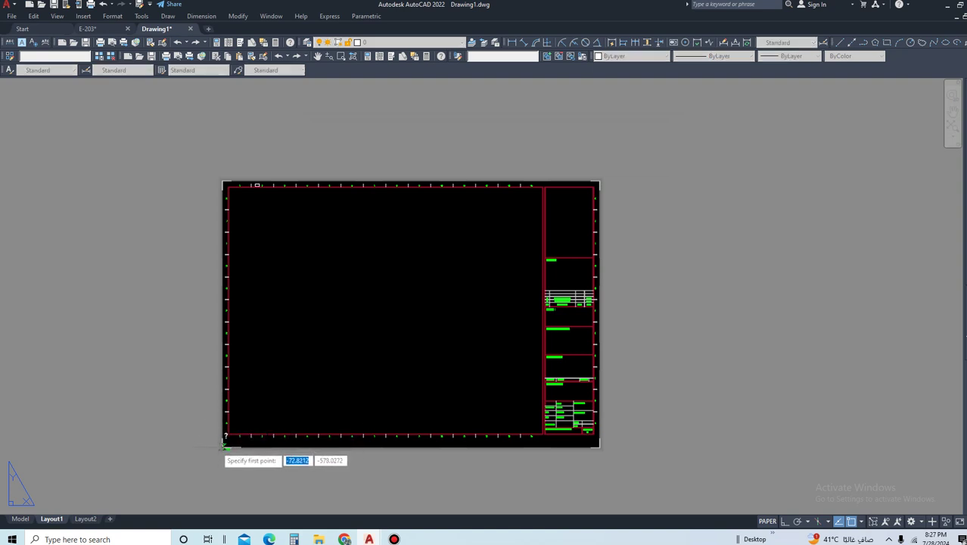
{"action": "left_click", "coordinate": [225, 447]}
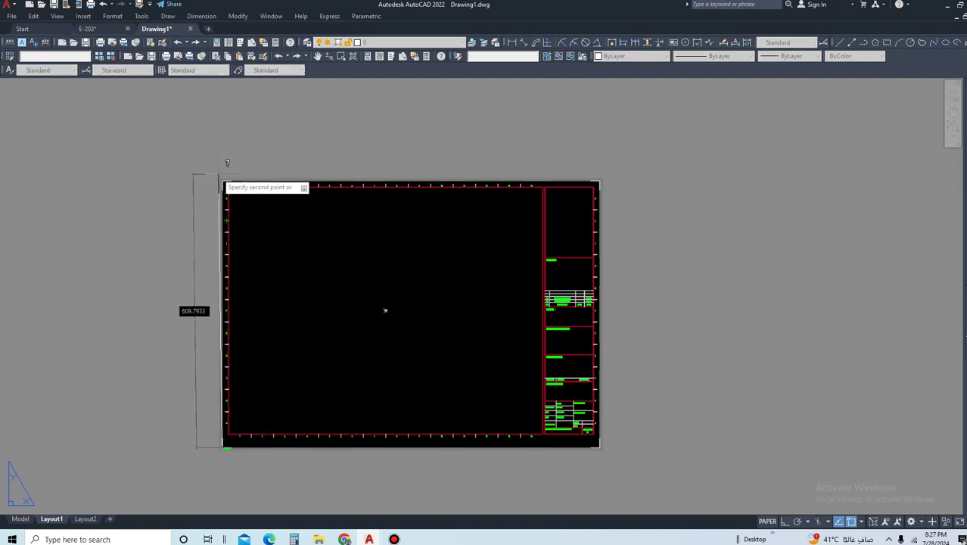
{"action": "left_click", "coordinate": [222, 181]}
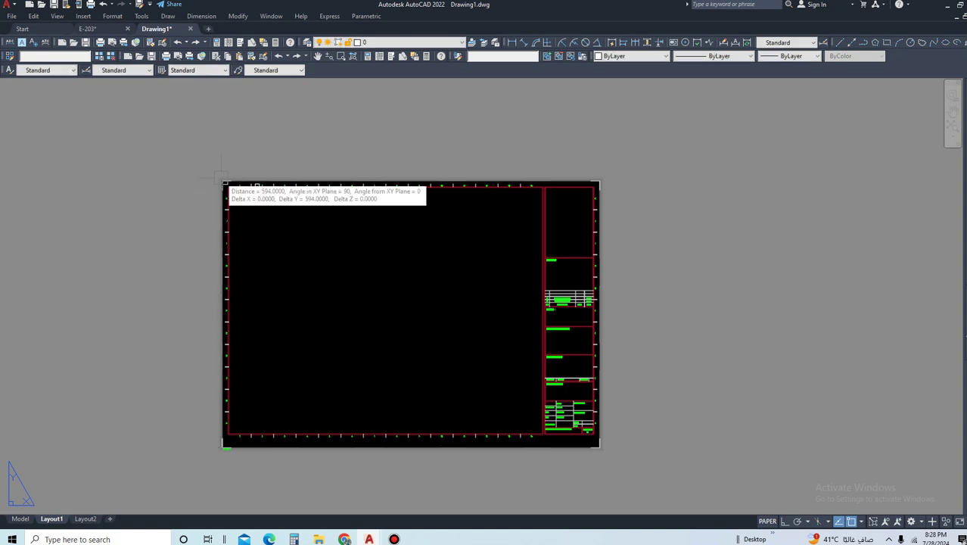
{"action": "left_click", "coordinate": [691, 479]}
Step: Draw an 841-unit vertical line with Ortho on, to the right of the sheet
{"action": "left_click", "coordinate": [194, 174]}
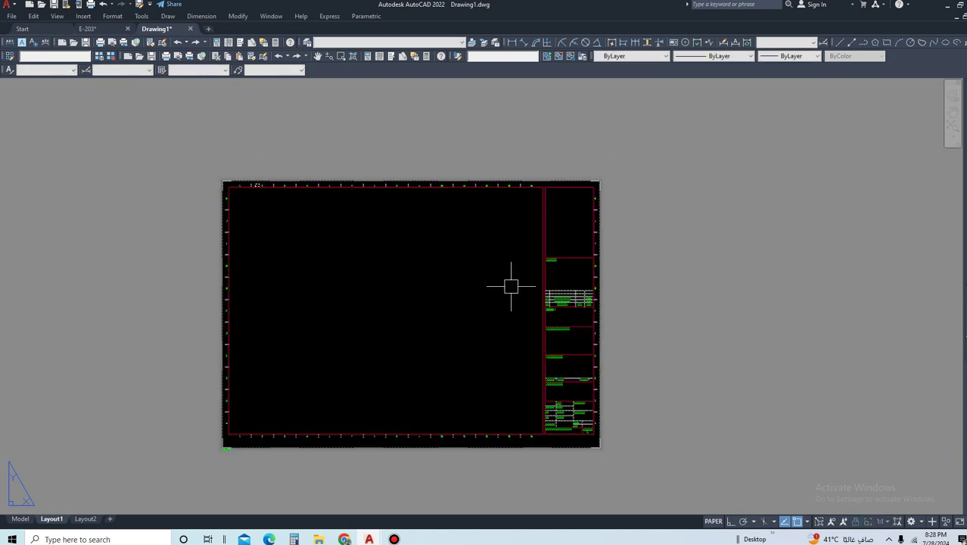
{"action": "key", "text": "Escape"}
{"action": "scroll", "coordinate": [421, 248], "scroll_direction": "down", "scroll_amount": 4}
{"action": "key", "text": "Return"}
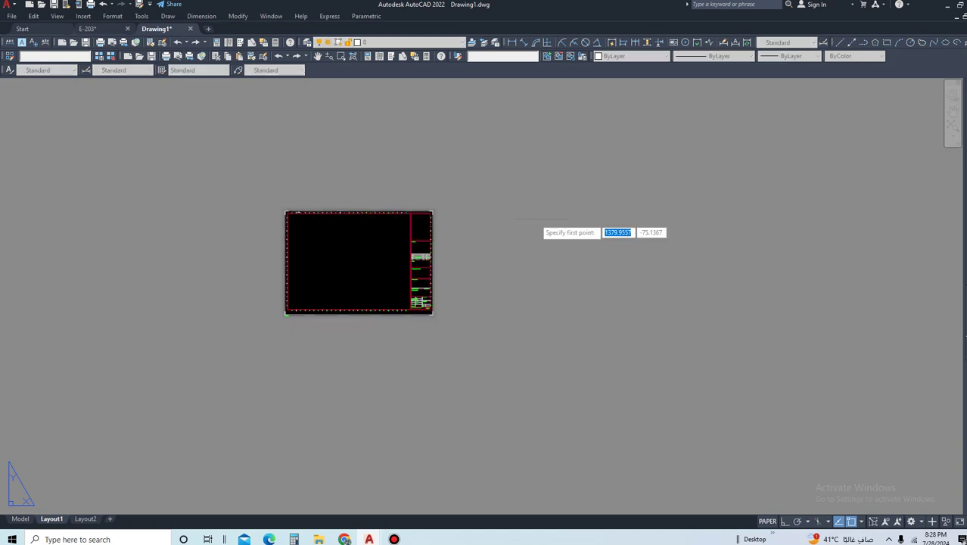
{"action": "left_click", "coordinate": [535, 218]}
{"action": "key", "text": "F8"}
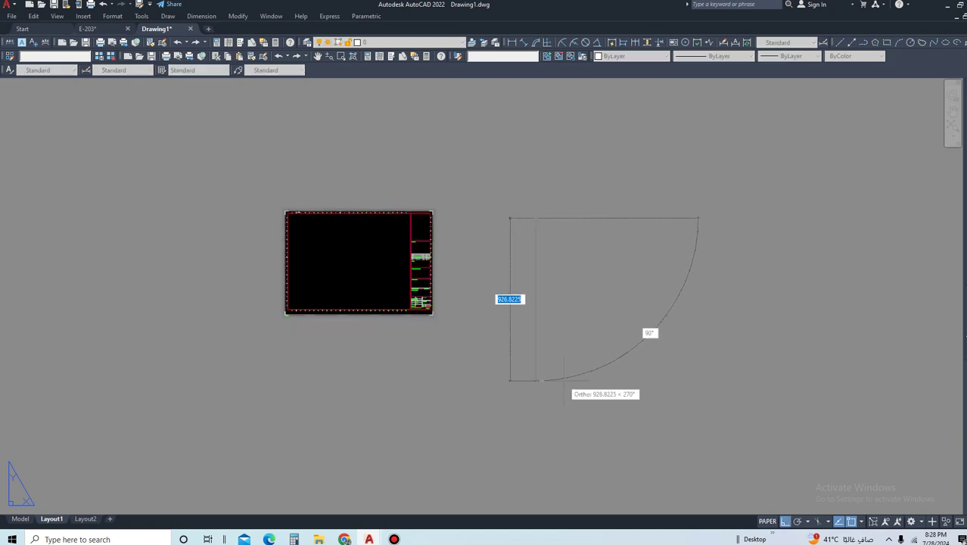
{"action": "type", "text": "841"}
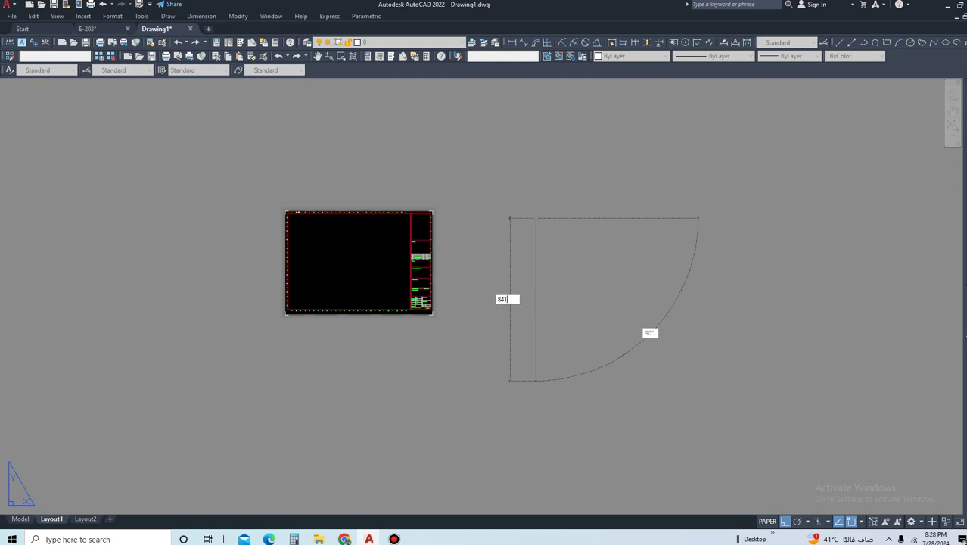
{"action": "key", "text": "Return"}
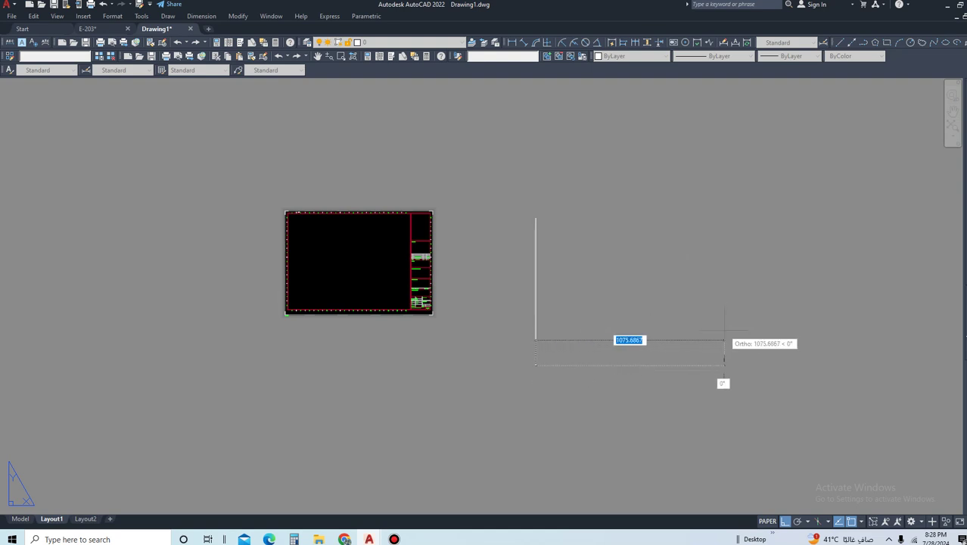
{"action": "key", "text": "Escape"}
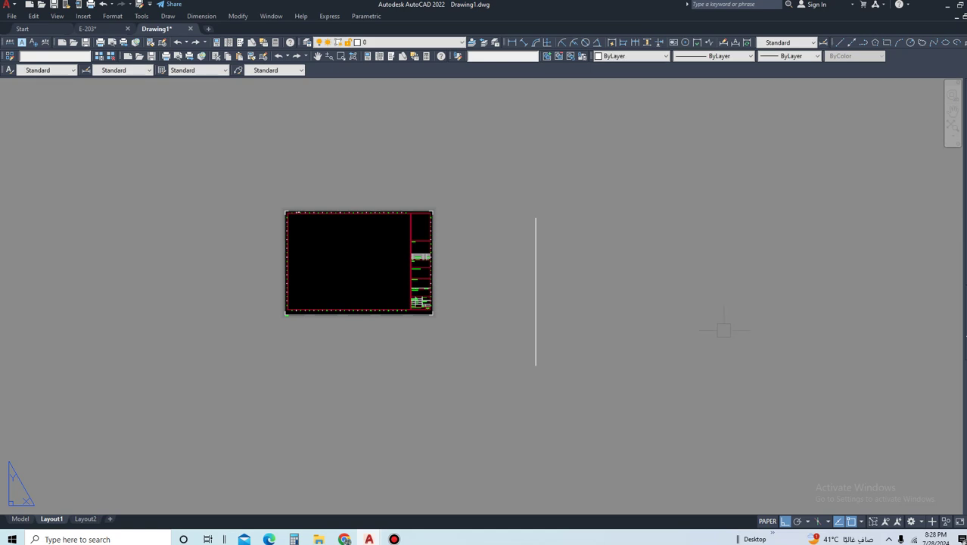
{"action": "key", "text": "ctrl+p"}
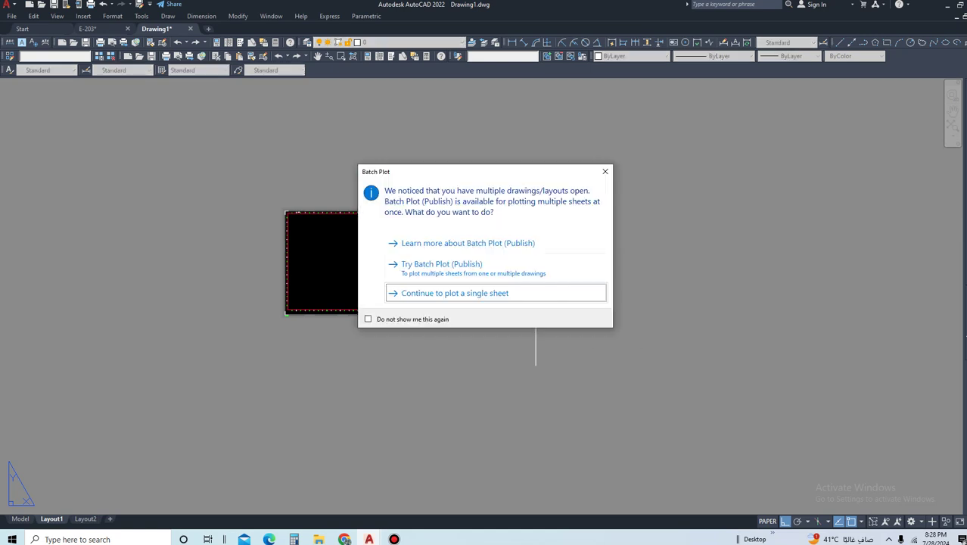
{"action": "left_click", "coordinate": [438, 290]}
{"action": "left_click", "coordinate": [419, 162]}
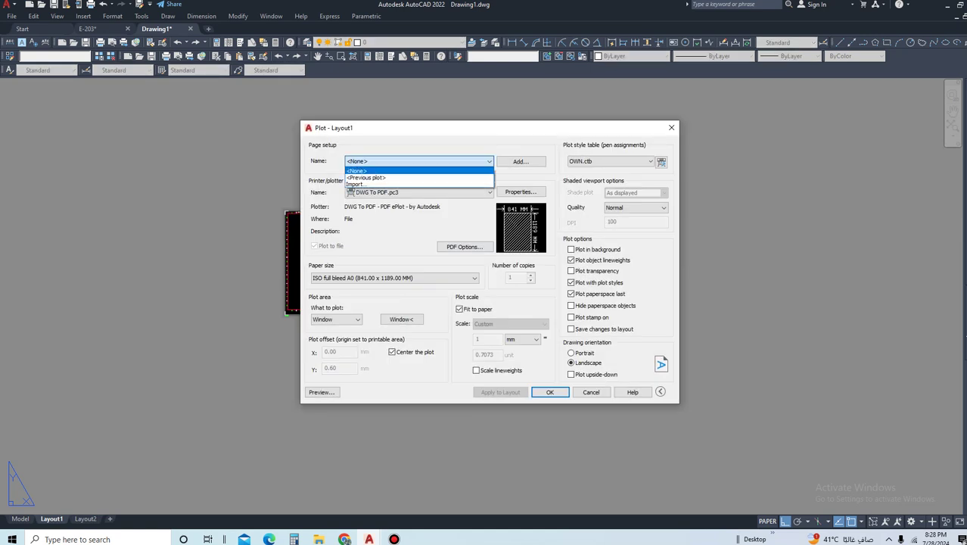
{"action": "left_click", "coordinate": [378, 176]}
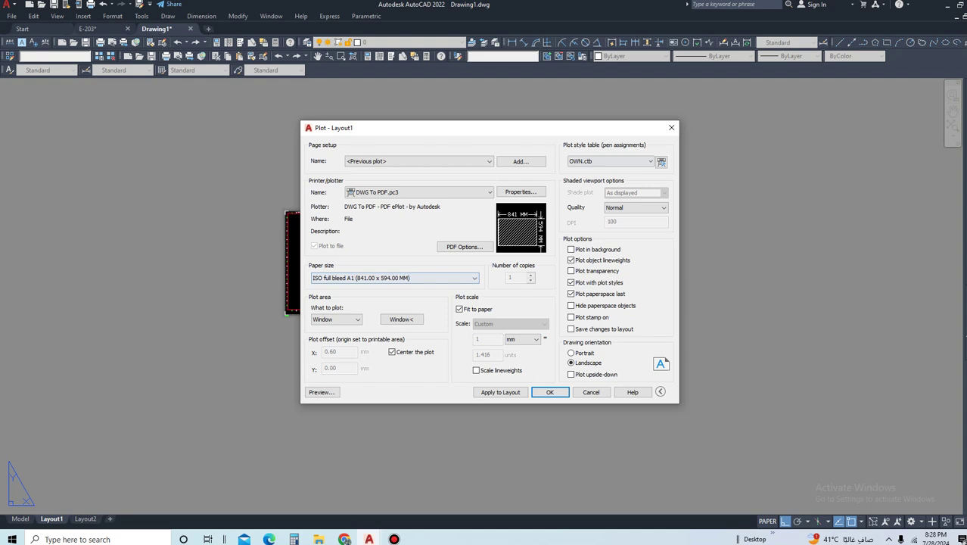
{"action": "left_click", "coordinate": [394, 278]}
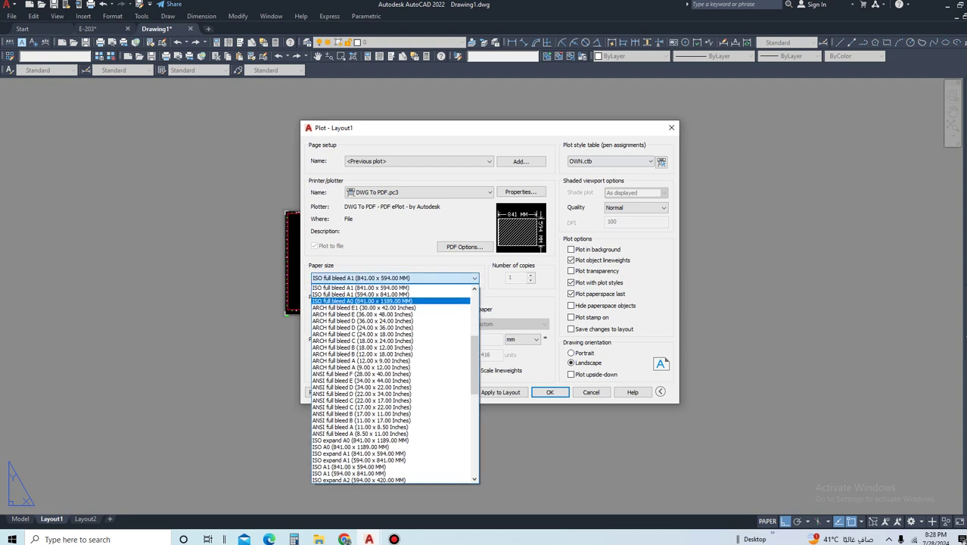
Step: Pick ISO full bleed A0 paper, then draw a horizontal line right from the vertical line's top
{"action": "left_click", "coordinate": [362, 301]}
{"action": "left_click", "coordinate": [671, 128]}
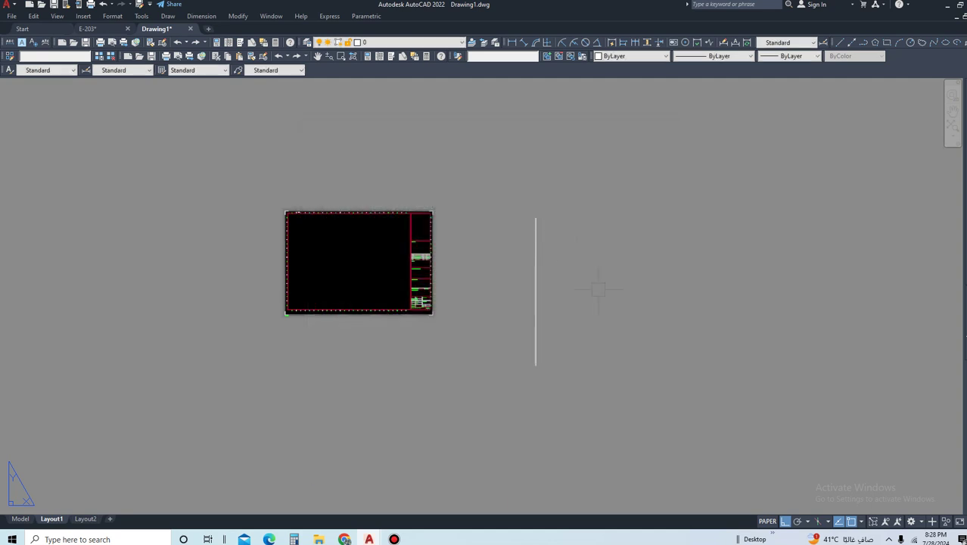
{"action": "type", "text": "l"}
{"action": "key", "text": "Return"}
{"action": "left_click", "coordinate": [536, 218]}
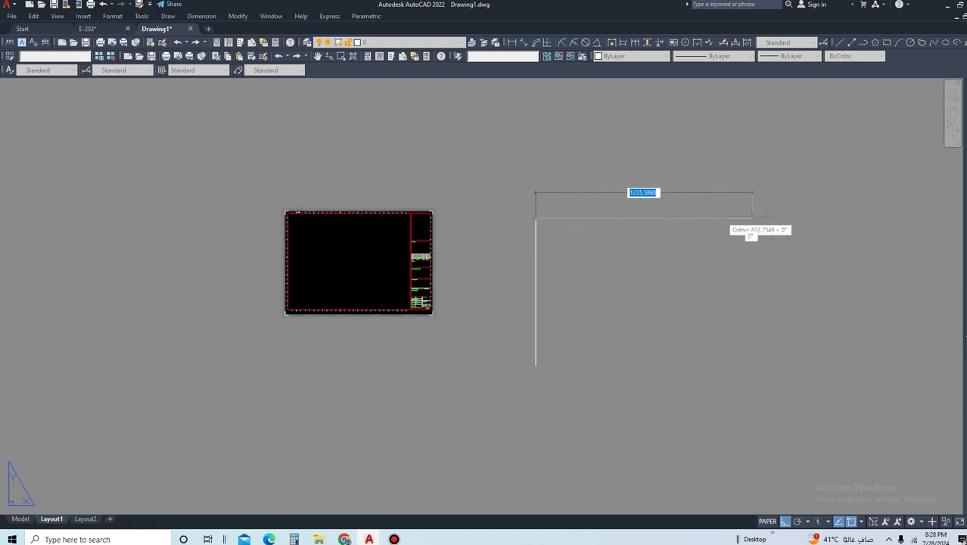
{"action": "type", "text": "118"}
{"action": "key", "text": "Return"}
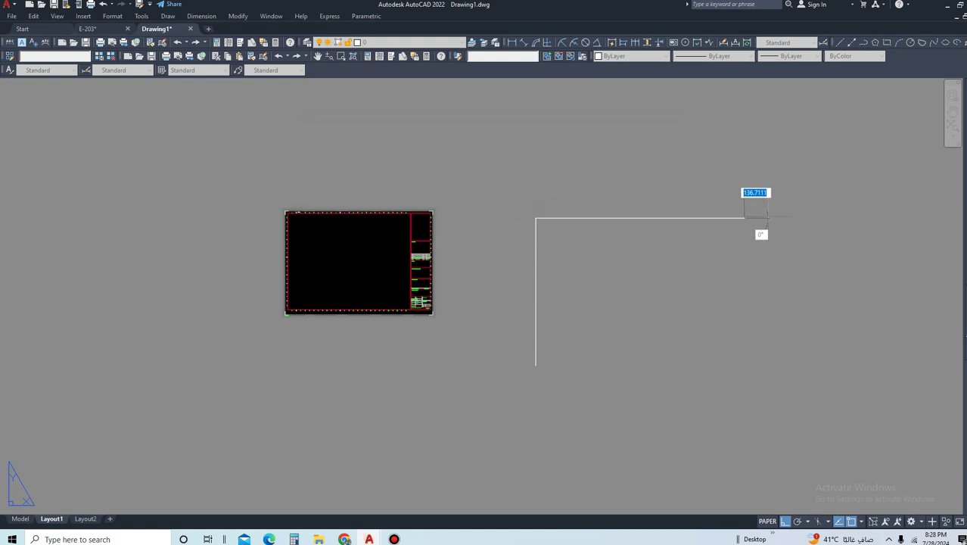
{"action": "key", "text": "Return"}
{"action": "middle_click_drag", "start_coordinate": [598, 242], "coordinate": [557, 178]}
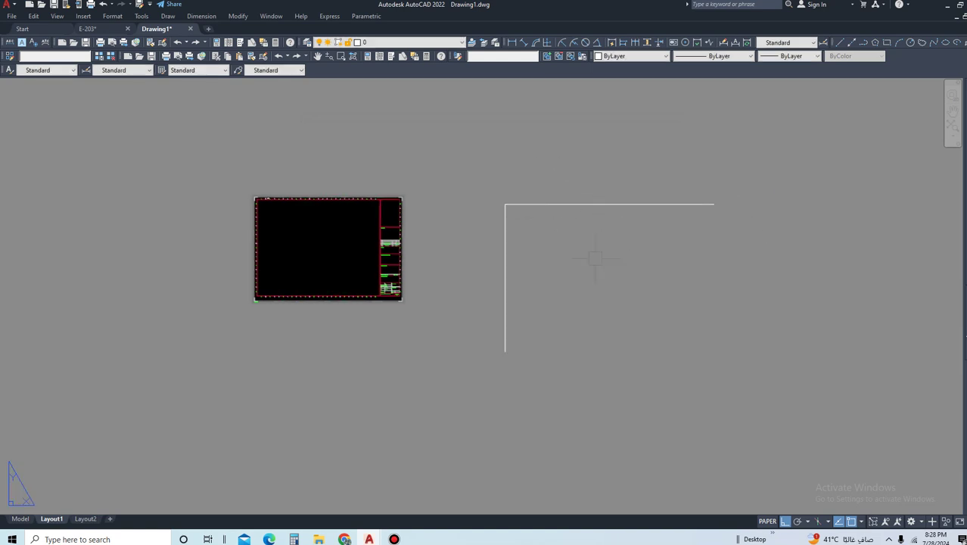
{"action": "left_click", "coordinate": [449, 172]}
Step: ALIGN the title block's corners onto the L-shaped line endpoints, scaling it to fit
{"action": "left_click", "coordinate": [114, 361]}
{"action": "type", "text": "A"}
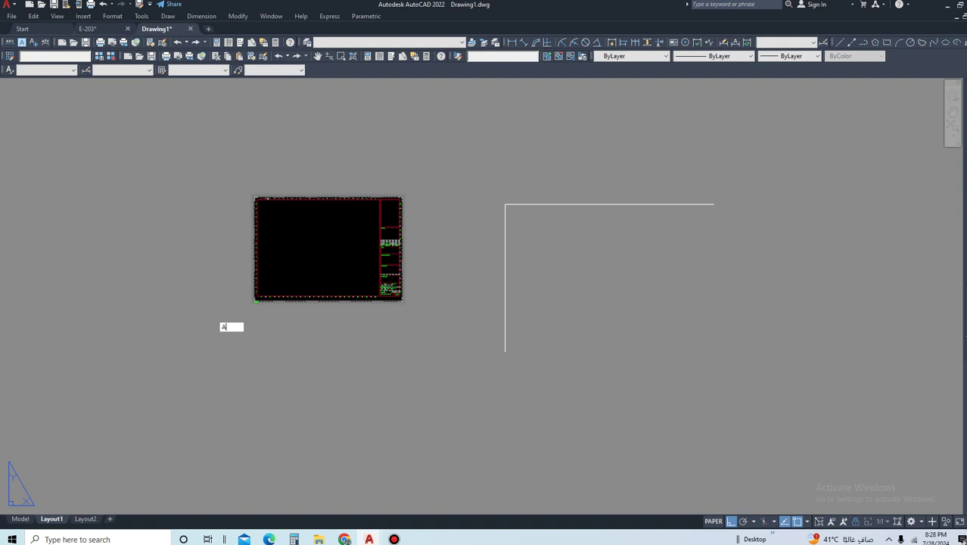
{"action": "type", "text": "LI"}
{"action": "key", "text": "Return"}
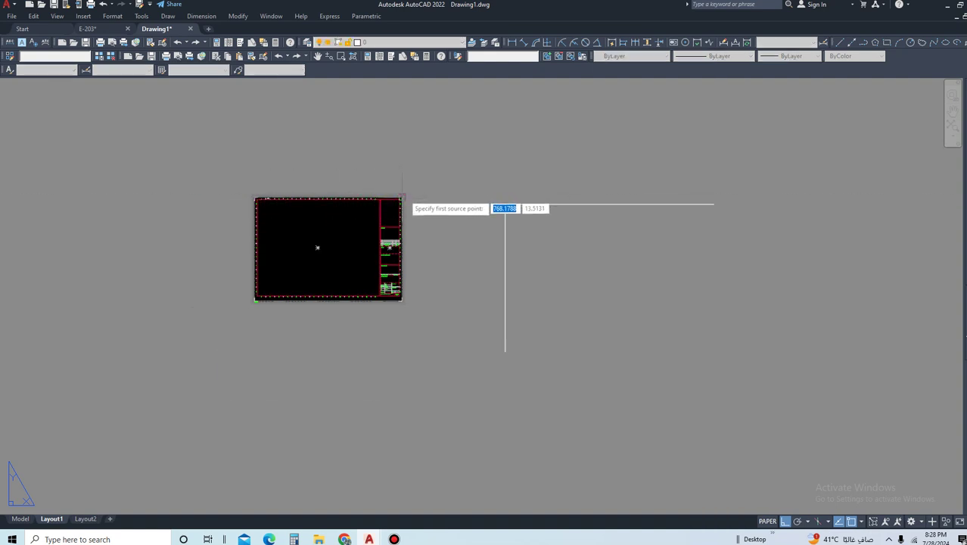
{"action": "left_click", "coordinate": [713, 205]}
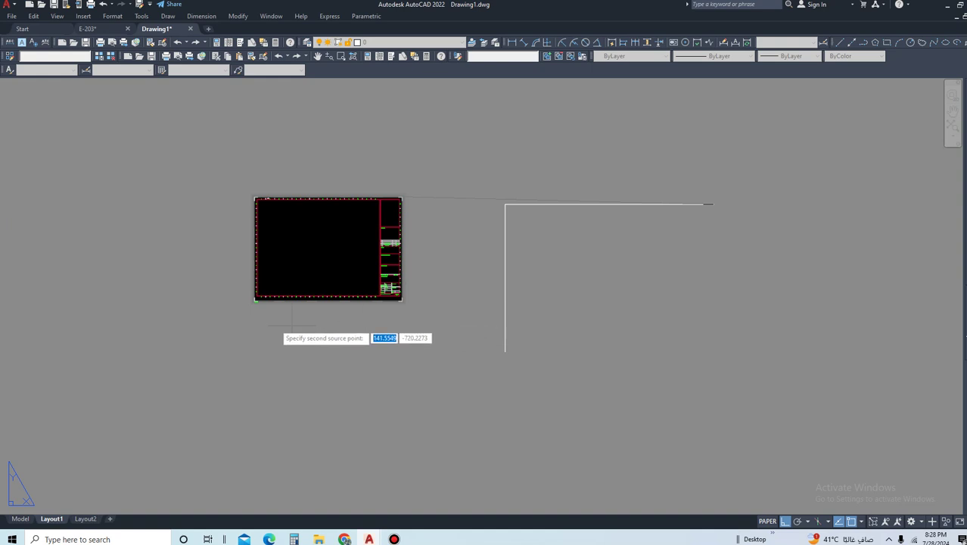
{"action": "scroll", "coordinate": [265, 295], "scroll_direction": "up", "scroll_amount": 5}
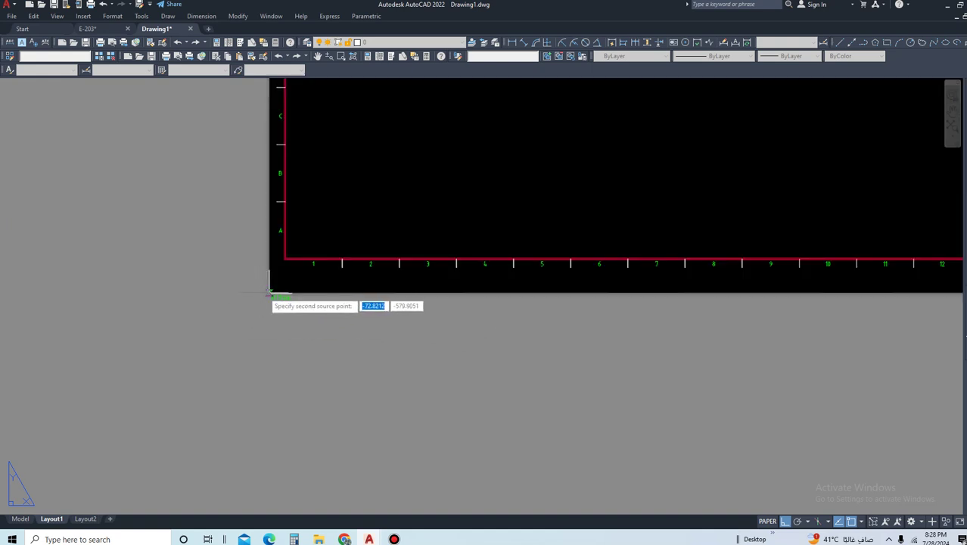
{"action": "left_click", "coordinate": [270, 291]}
{"action": "scroll", "coordinate": [270, 291], "scroll_direction": "down", "scroll_amount": 5}
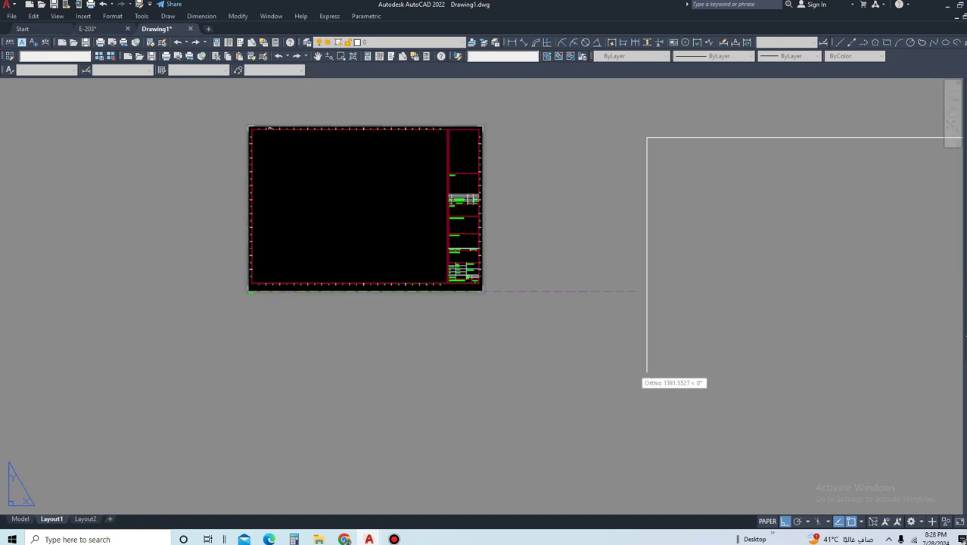
{"action": "left_click", "coordinate": [647, 372]}
{"action": "key", "text": "Return"}
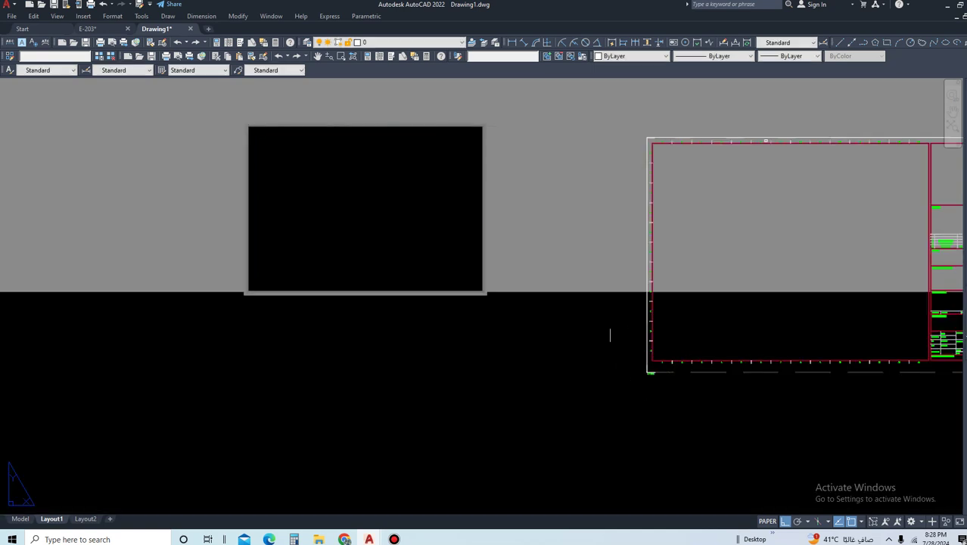
Step: Measure the resized sheet's height from bottom-left to top-left corner: 841 units
{"action": "middle_click_drag", "start_coordinate": [610, 335], "coordinate": [375, 301]}
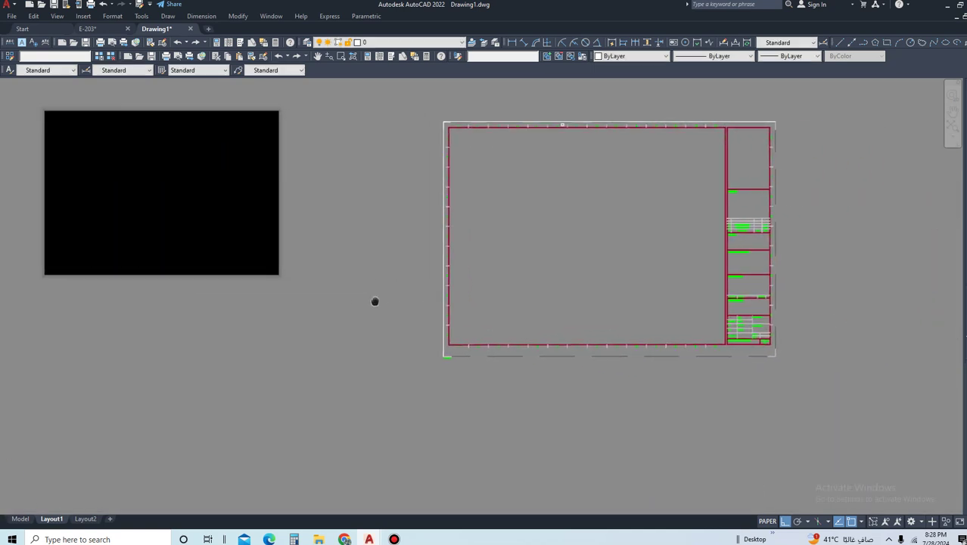
{"action": "middle_click_drag", "start_coordinate": [485, 162], "coordinate": [429, 174]}
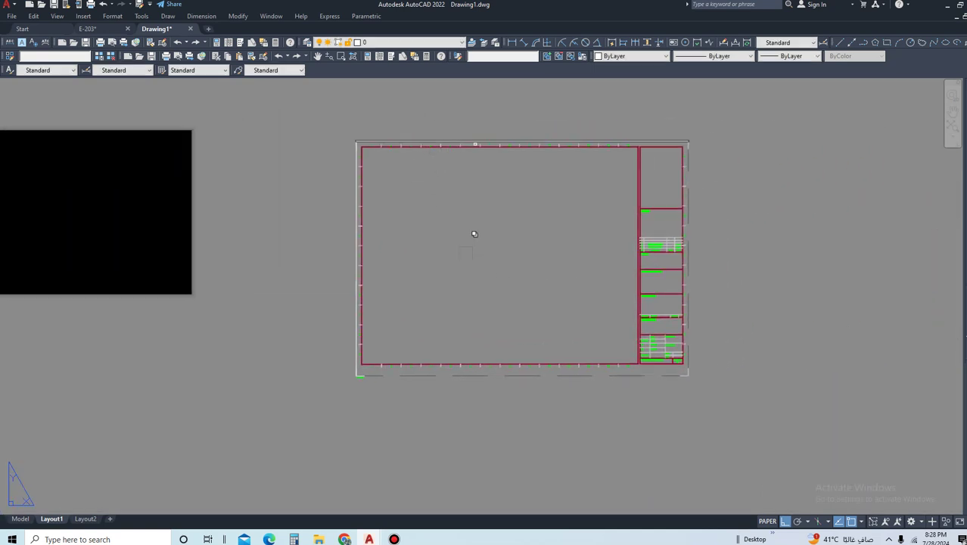
{"action": "type", "text": "l"}
{"action": "key", "text": "Return"}
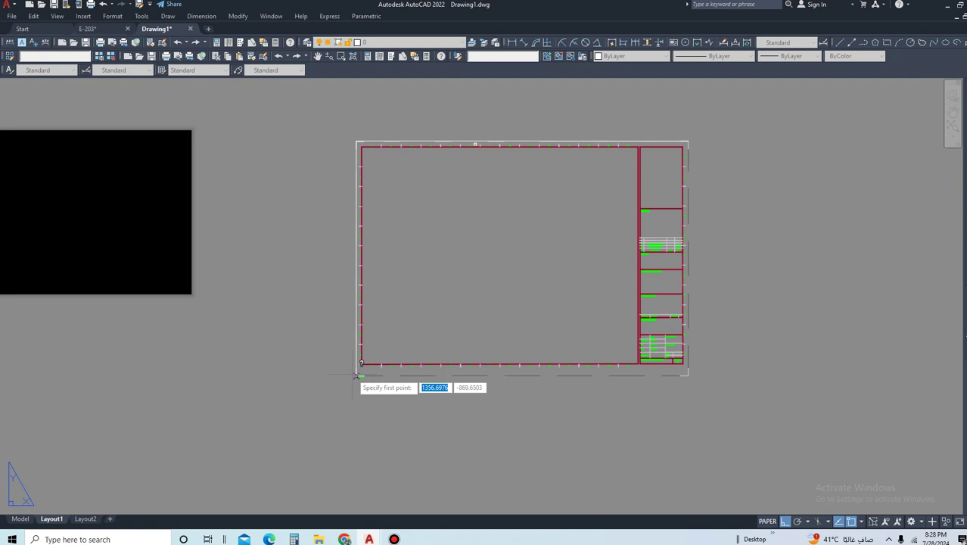
{"action": "left_click", "coordinate": [358, 374]}
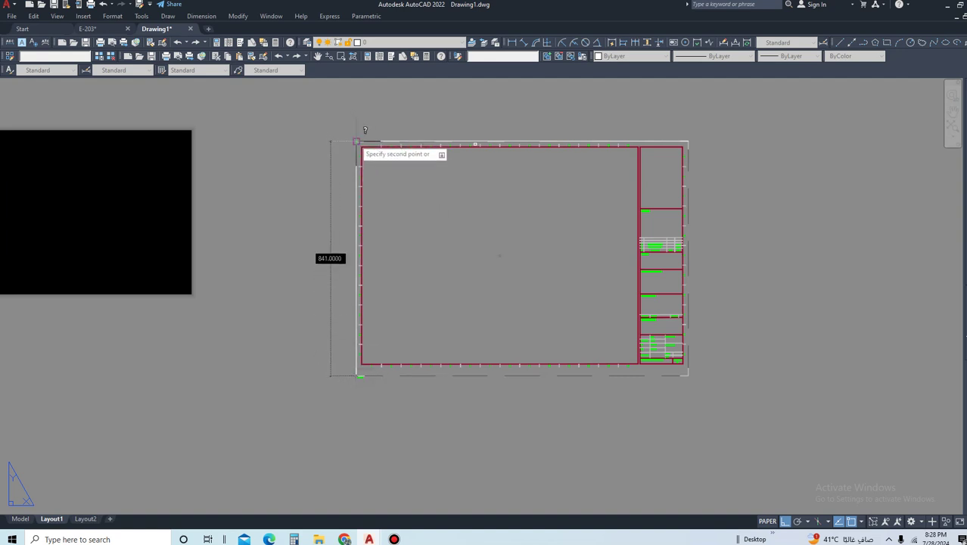
{"action": "left_click", "coordinate": [356, 142]}
Step: Measure the sheet's top edge from top-left to top-right: about 1189.57 units
{"action": "key", "text": "Return"}
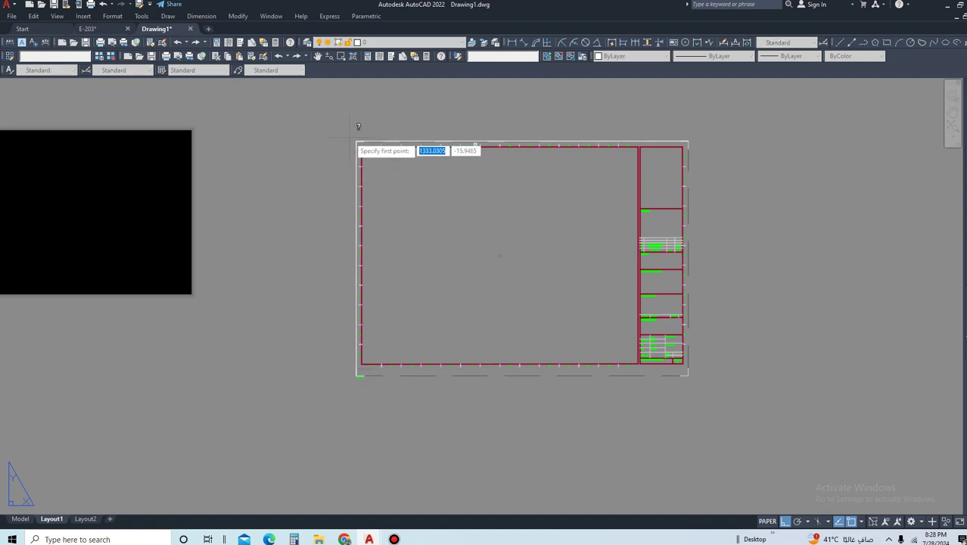
{"action": "left_click", "coordinate": [356, 141]}
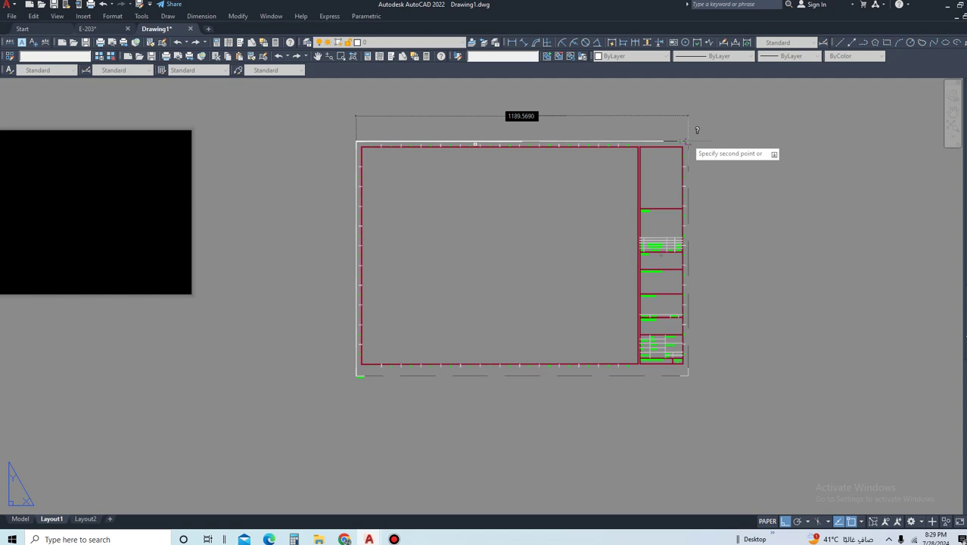
{"action": "left_click", "coordinate": [684, 141]}
{"action": "scroll", "coordinate": [454, 256], "scroll_direction": "down", "scroll_amount": 2}
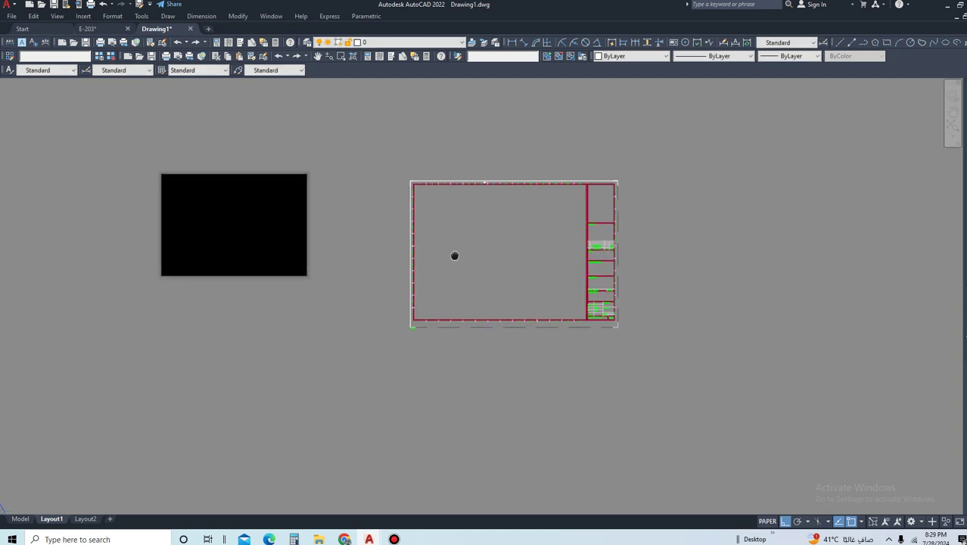
{"action": "middle_click_drag", "start_coordinate": [454, 256], "coordinate": [457, 263]}
Step: Load the previous plot page setup and window the plot area around the title block
{"action": "key", "text": "ctrl+p"}
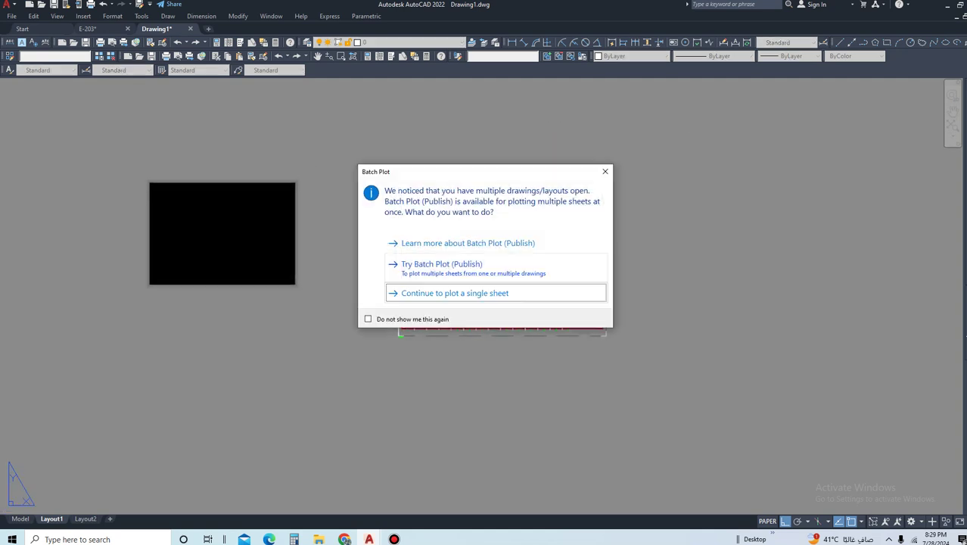
{"action": "key", "text": "Return"}
{"action": "left_click", "coordinate": [418, 160]}
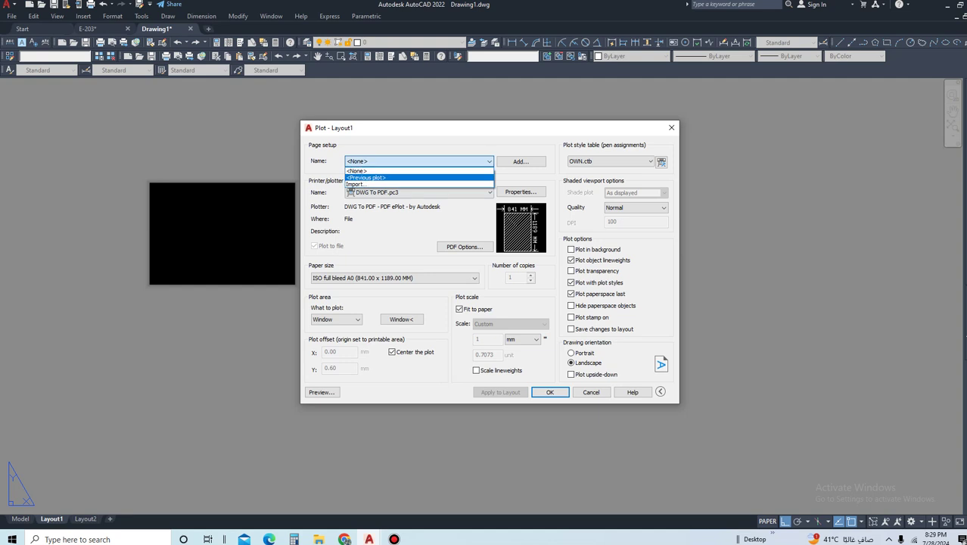
{"action": "left_click", "coordinate": [379, 179]}
{"action": "left_click", "coordinate": [401, 319]}
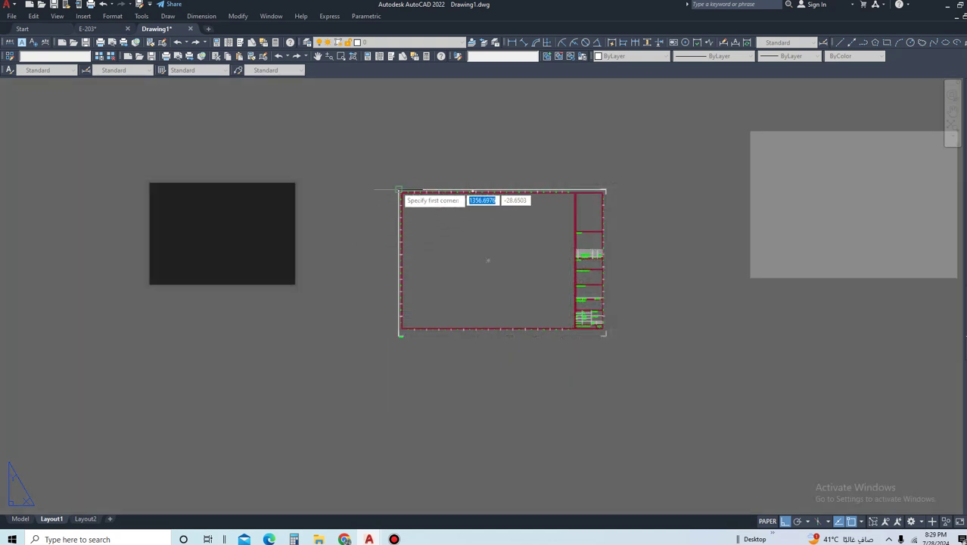
{"action": "left_click", "coordinate": [399, 190]}
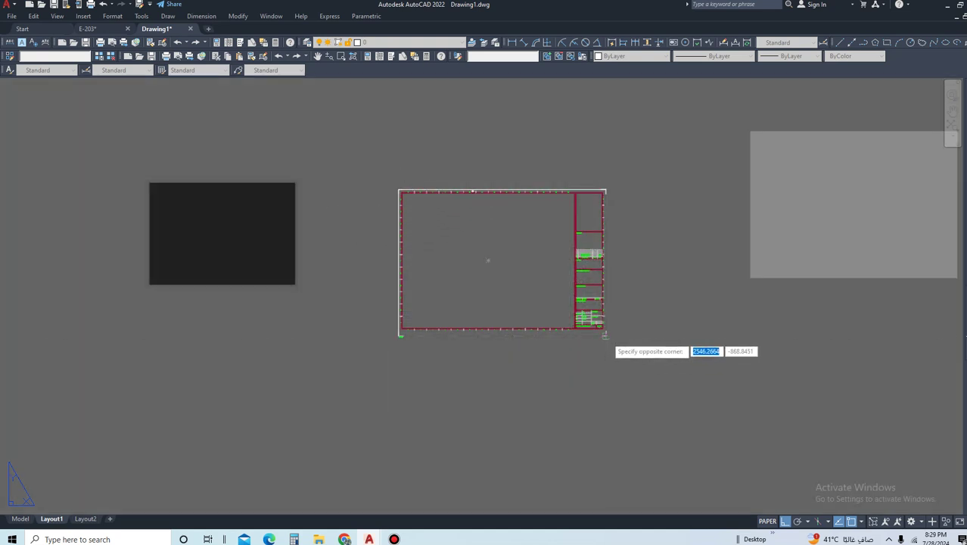
{"action": "left_click", "coordinate": [603, 331]}
Step: Choose ISO full bleed A0 paper and apply the settings to Layout1
{"action": "left_click", "coordinate": [394, 278]}
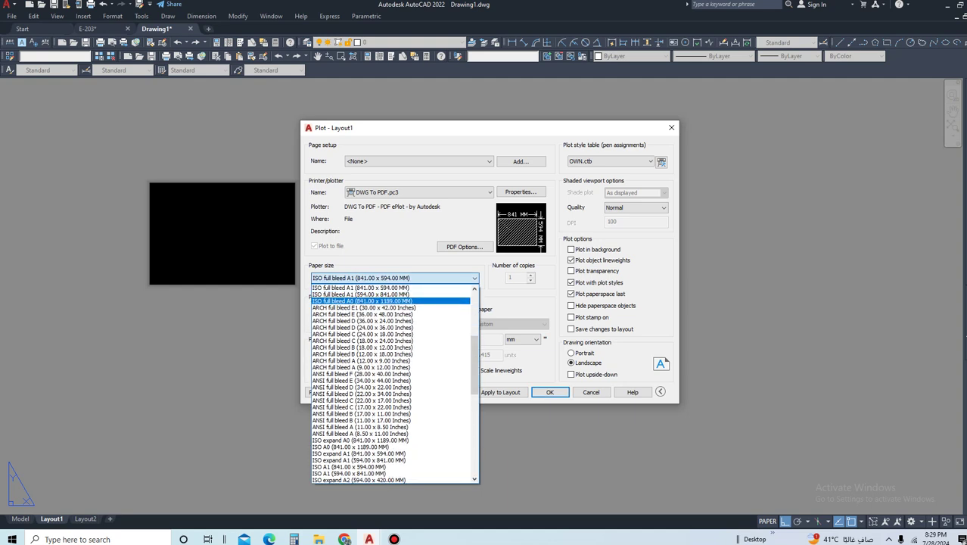
{"action": "left_click", "coordinate": [363, 297]}
{"action": "left_click", "coordinate": [500, 392]}
{"action": "left_click", "coordinate": [591, 392]}
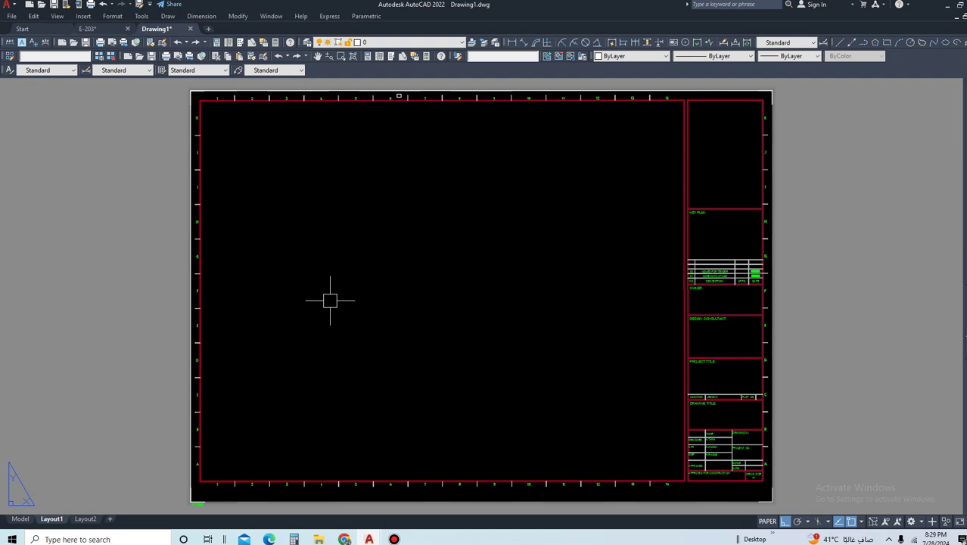
{"action": "middle_click_drag", "start_coordinate": [384, 216], "coordinate": [340, 220]}
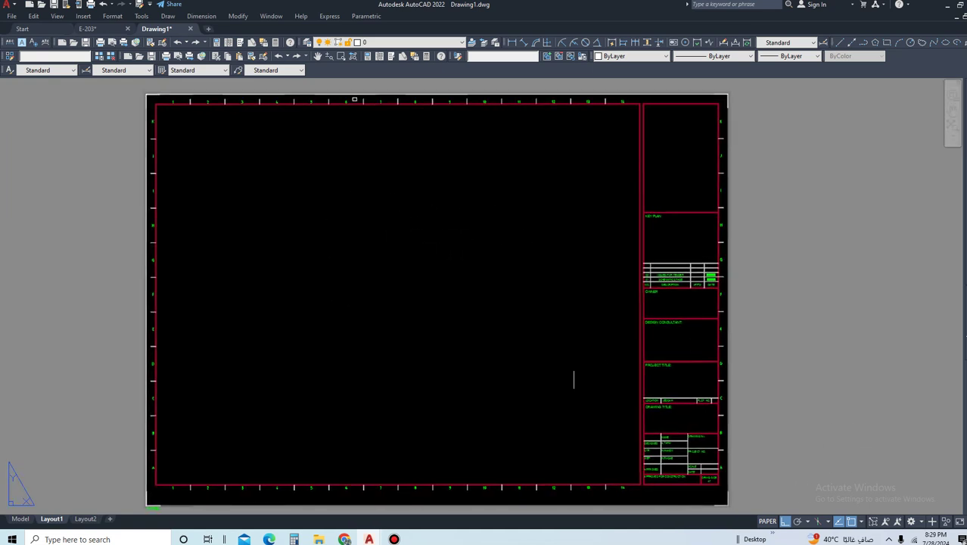
{"action": "middle_click_drag", "start_coordinate": [517, 335], "coordinate": [512, 334]}
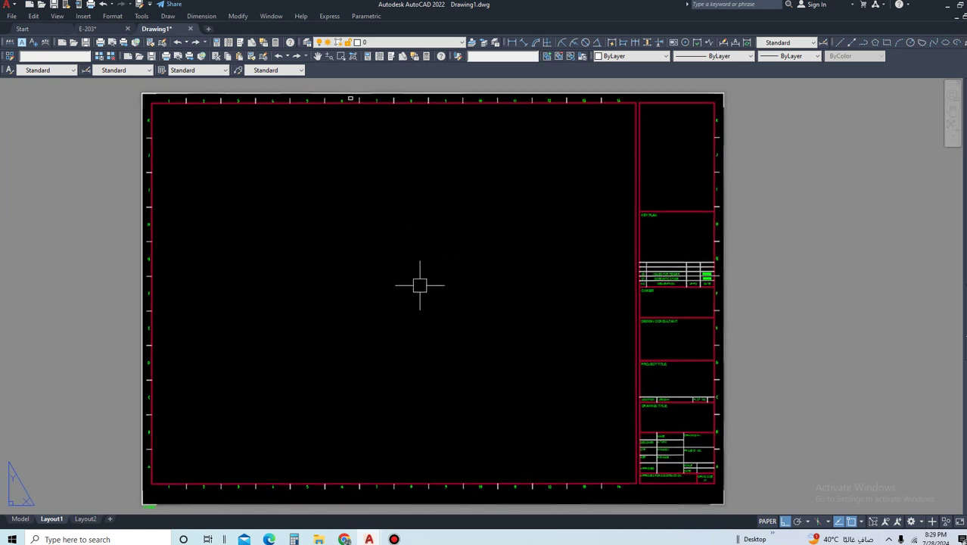
{"action": "type", "text": "MV"}
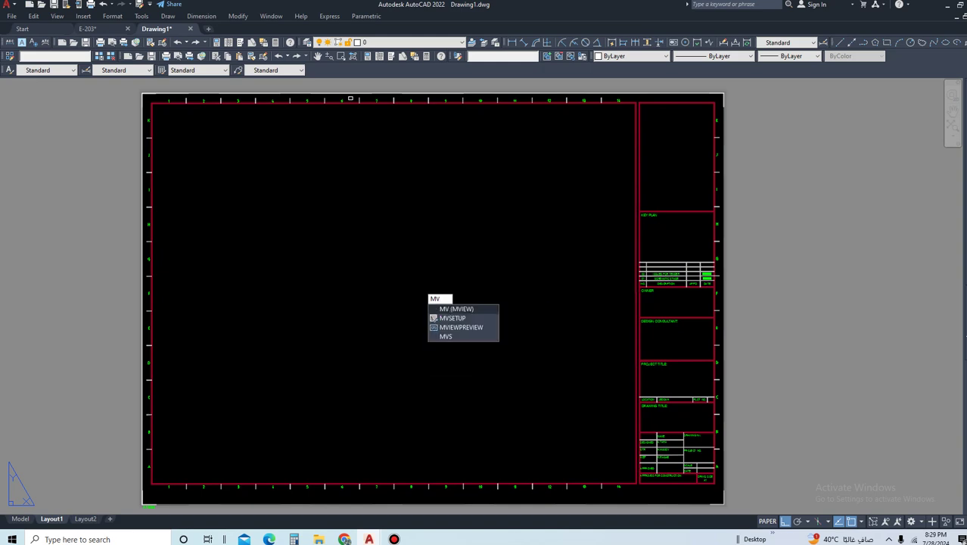
Step: Create a viewport inside the title block frame, activate it, and turn off the grid
{"action": "key", "text": "Return"}
{"action": "left_click", "coordinate": [158, 113]}
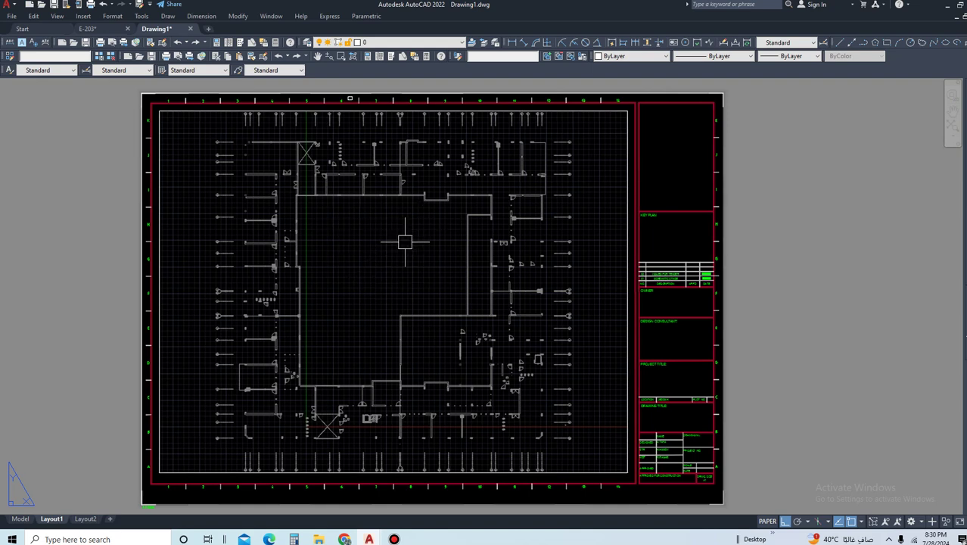
{"action": "double_click", "coordinate": [393, 258]}
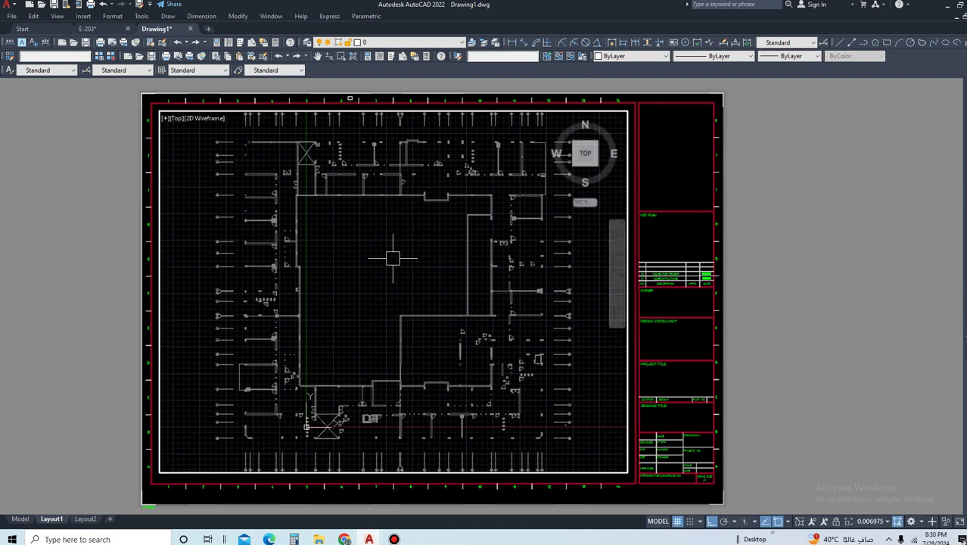
{"action": "key", "text": "F7"}
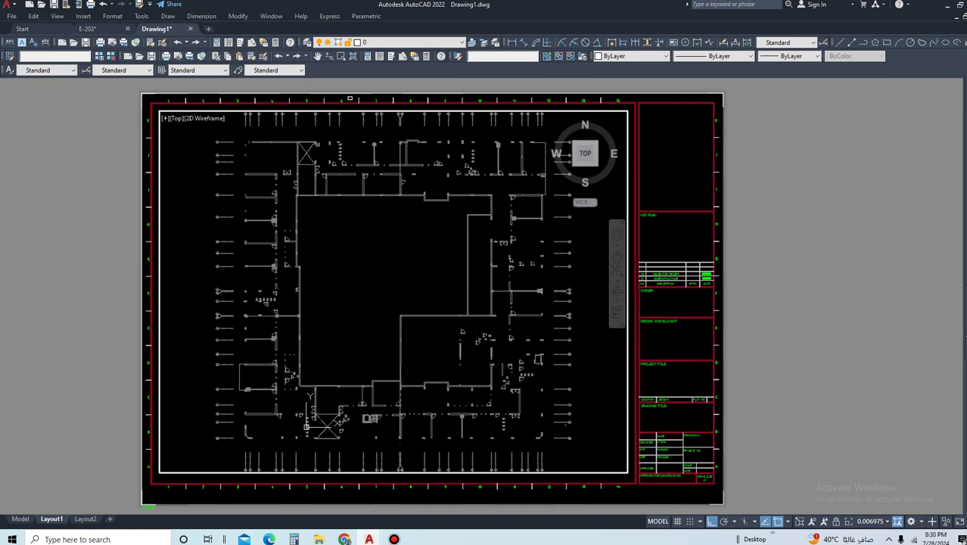
Step: Scroll-zoom inside the viewport to look over the floor plan
{"action": "scroll", "coordinate": [443, 364], "scroll_direction": "down", "scroll_amount": 4}
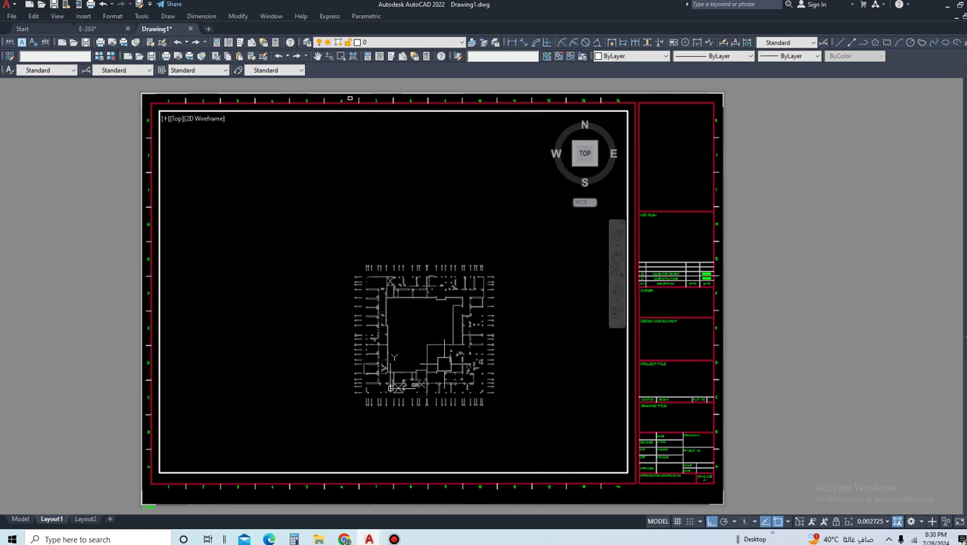
{"action": "scroll", "coordinate": [443, 364], "scroll_direction": "up", "scroll_amount": 5}
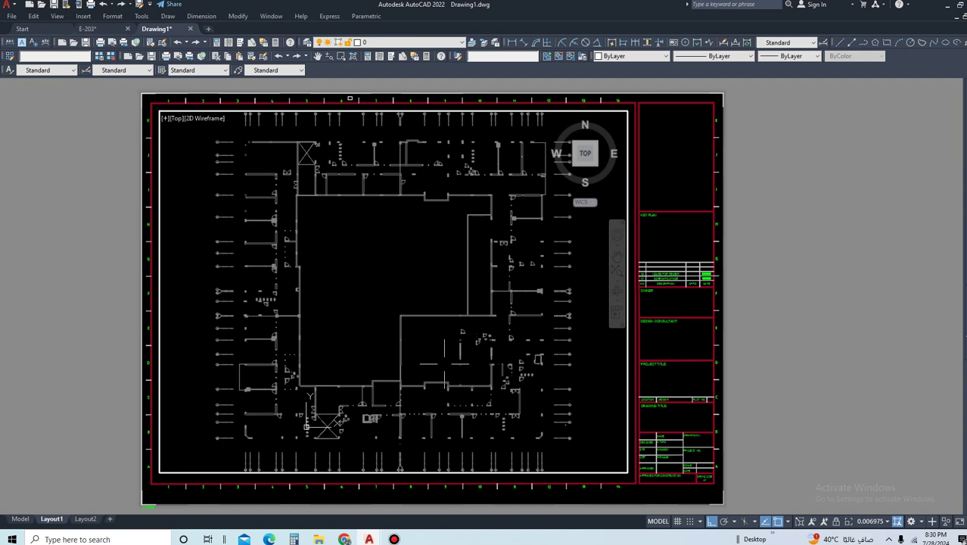
{"action": "scroll", "coordinate": [357, 342], "scroll_direction": "down", "scroll_amount": 3}
{"action": "scroll", "coordinate": [357, 343], "scroll_direction": "down", "scroll_amount": 2}
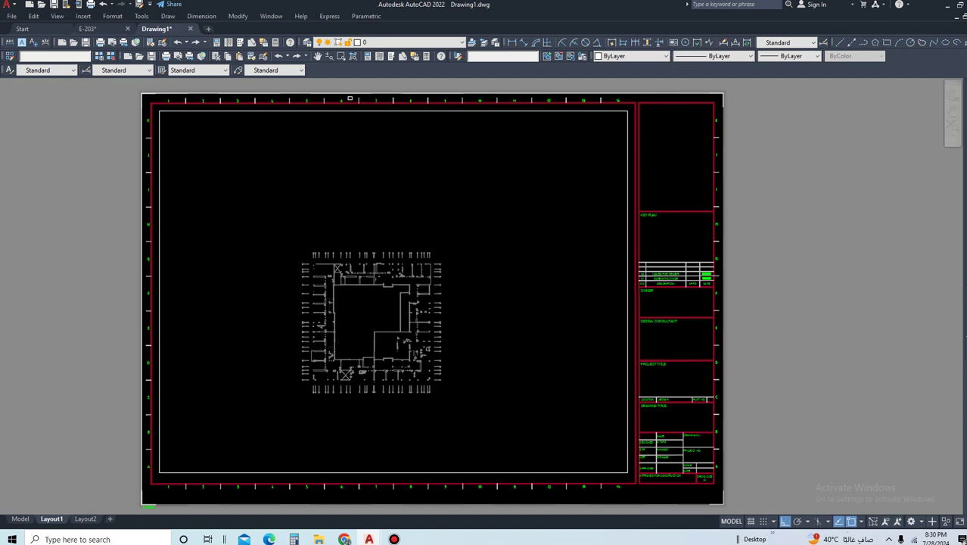
{"action": "scroll", "coordinate": [456, 336], "scroll_direction": "down", "scroll_amount": 2}
{"action": "scroll", "coordinate": [456, 336], "scroll_direction": "up", "scroll_amount": 4}
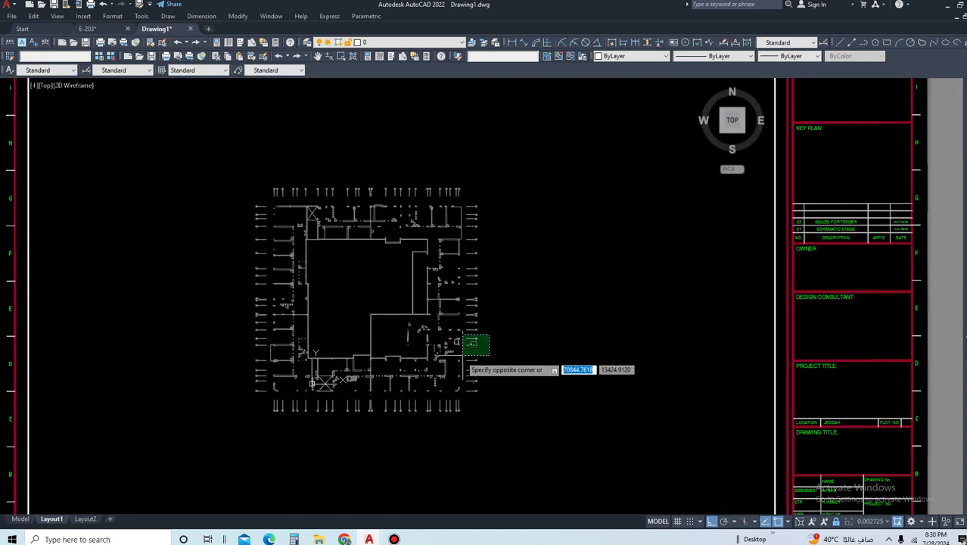
{"action": "left_click", "coordinate": [453, 405]}
{"action": "scroll", "coordinate": [455, 309], "scroll_direction": "down", "scroll_amount": 2}
{"action": "key", "text": "Escape"}
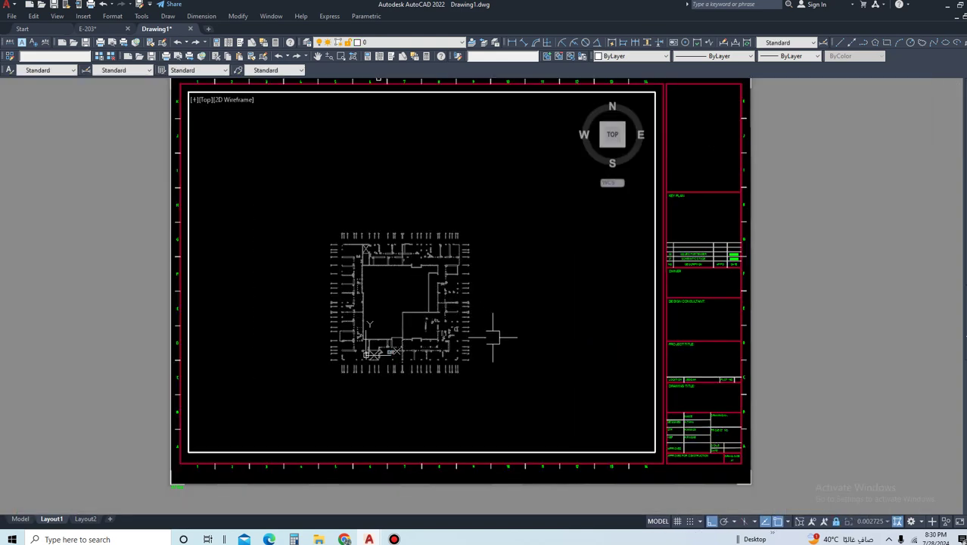
{"action": "scroll", "coordinate": [498, 349], "scroll_direction": "up", "scroll_amount": 2}
{"action": "scroll", "coordinate": [497, 341], "scroll_direction": "down", "scroll_amount": 2}
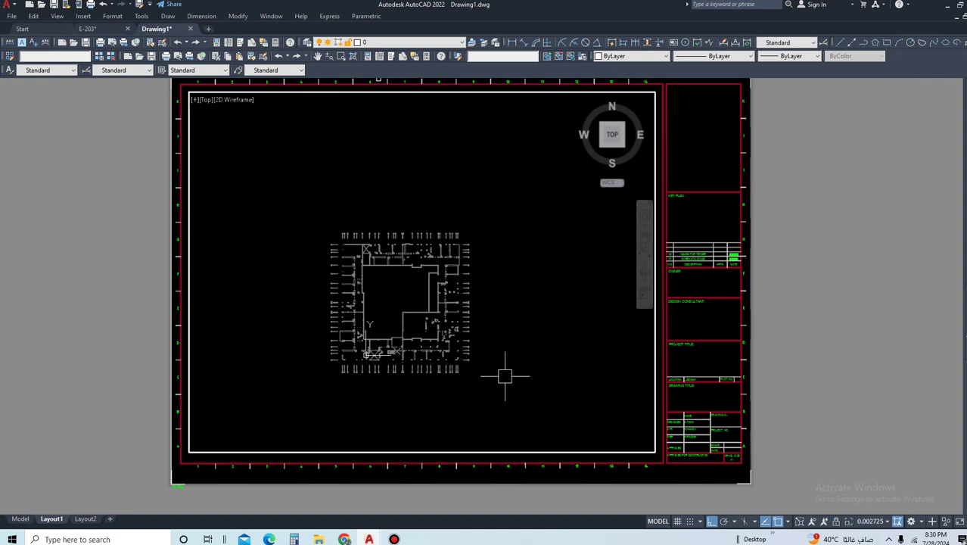
Step: Zoom-window around the floor plan so it fills the viewport
{"action": "type", "text": "z"}
{"action": "key", "text": "Return"}
{"action": "left_click", "coordinate": [475, 378]}
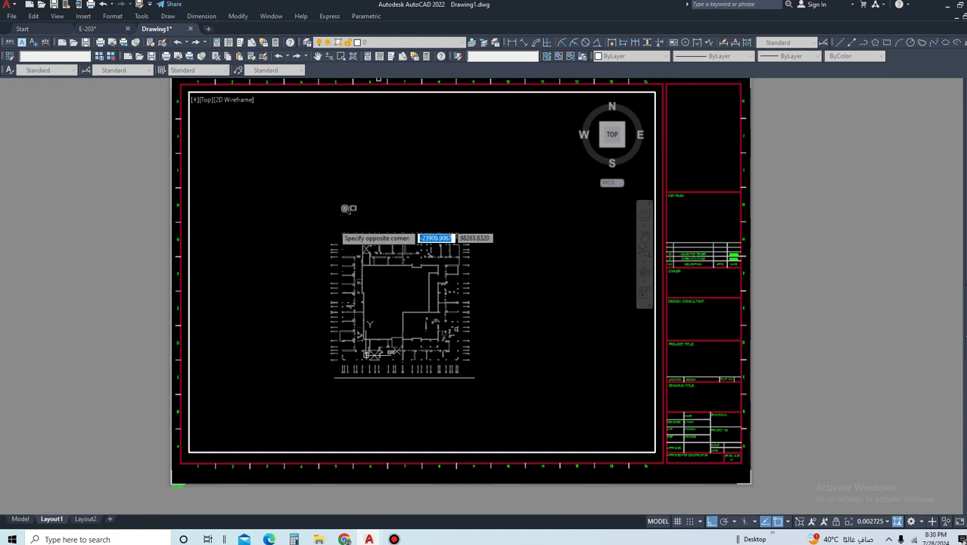
{"action": "left_click", "coordinate": [323, 226]}
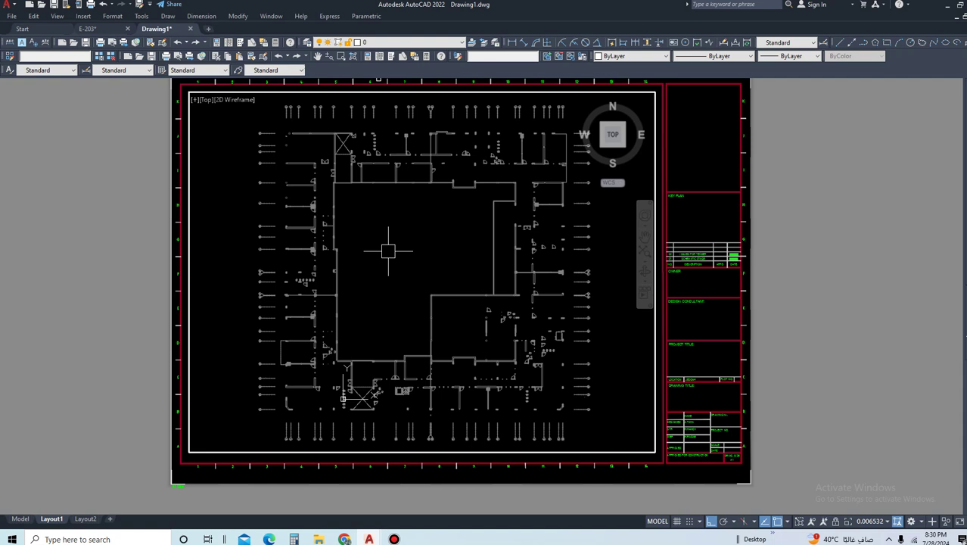
Step: Zoom the viewport to a 1/100XP scale factor
{"action": "key", "text": "Return"}
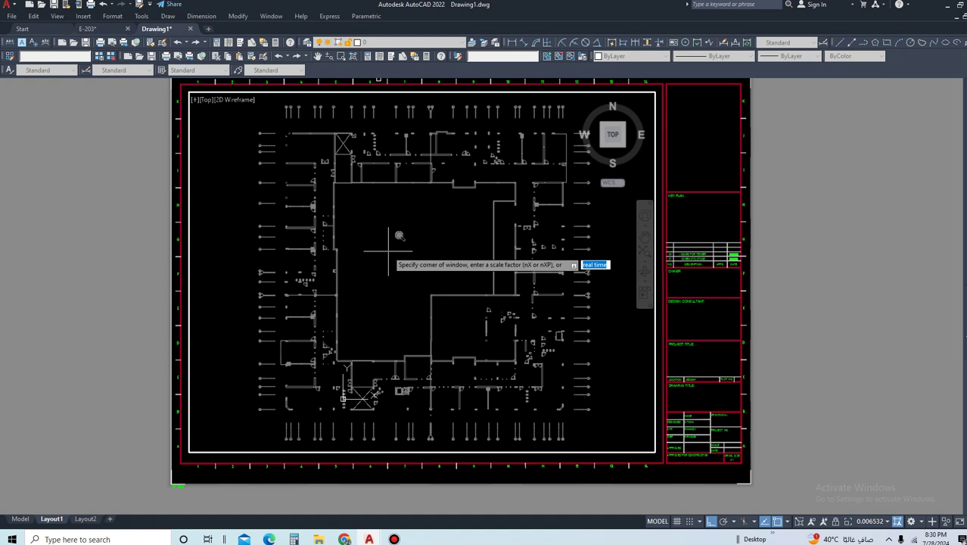
{"action": "type", "text": "s"}
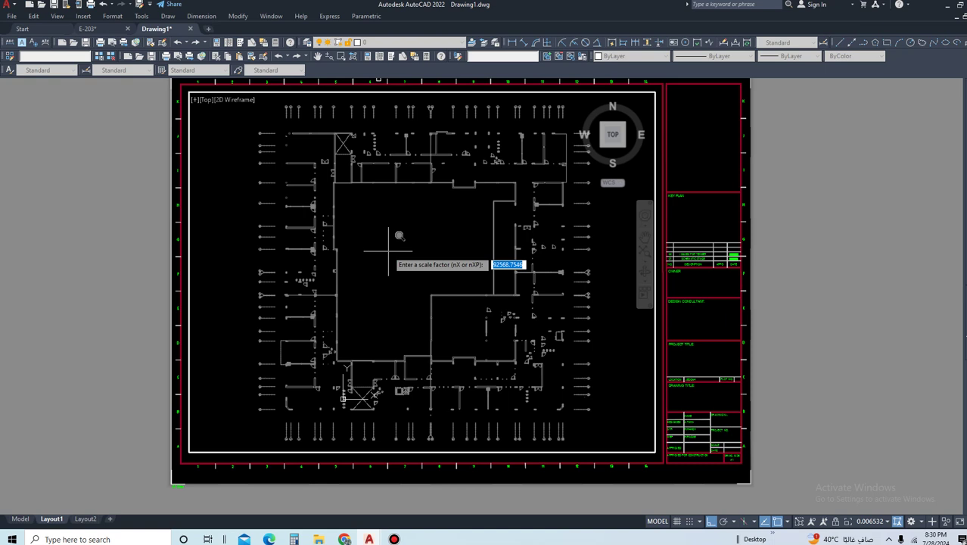
{"action": "type", "text": "1"}
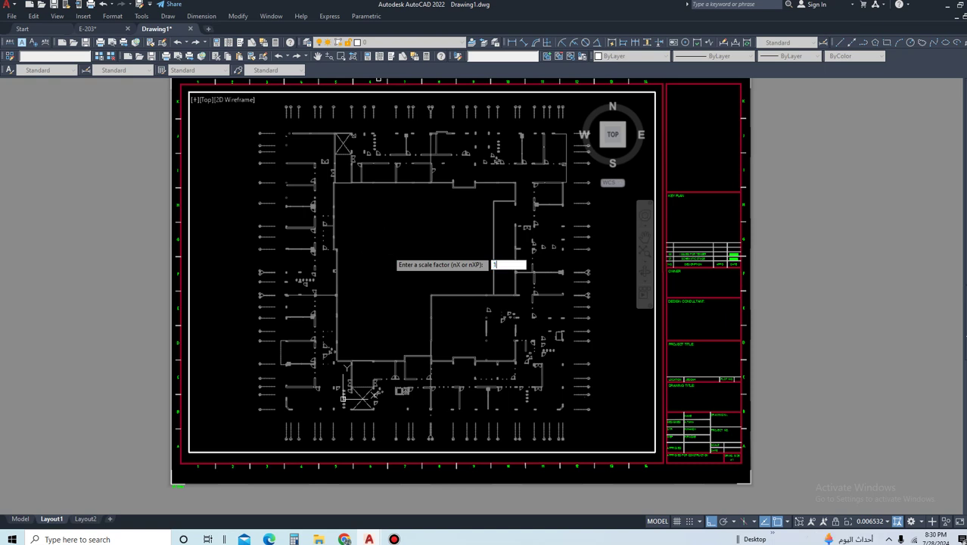
{"action": "type", "text": "/100X"}
{"action": "type", "text": "P"}
{"action": "key", "text": "Return"}
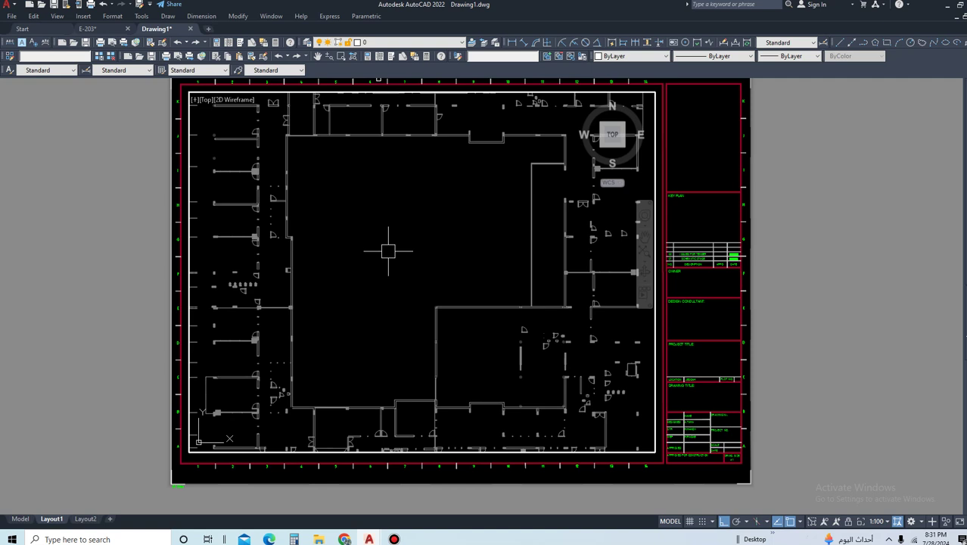
Step: Rescale the viewport with a 1/200XP zoom factor for 1:200
{"action": "type", "text": "z"}
{"action": "key", "text": "Return"}
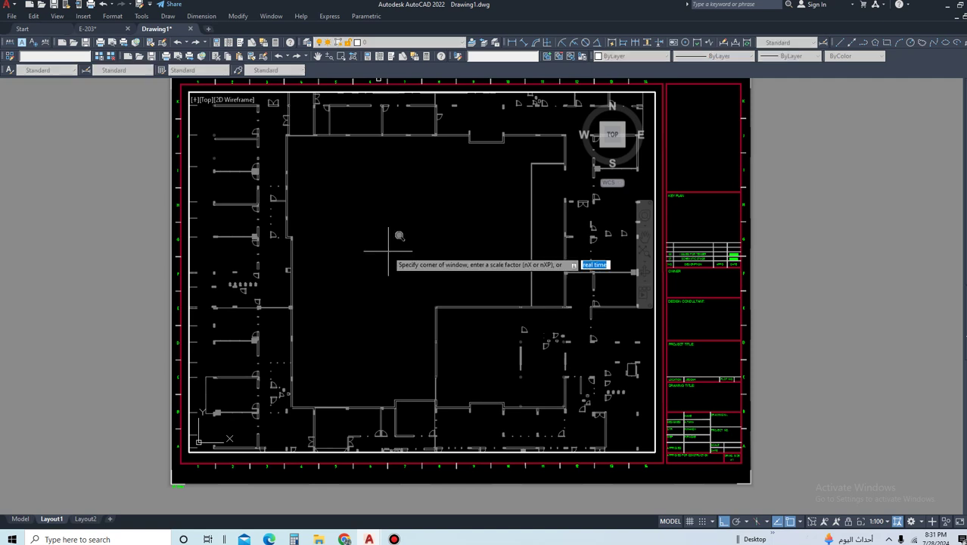
{"action": "type", "text": "s"}
{"action": "key", "text": "Return"}
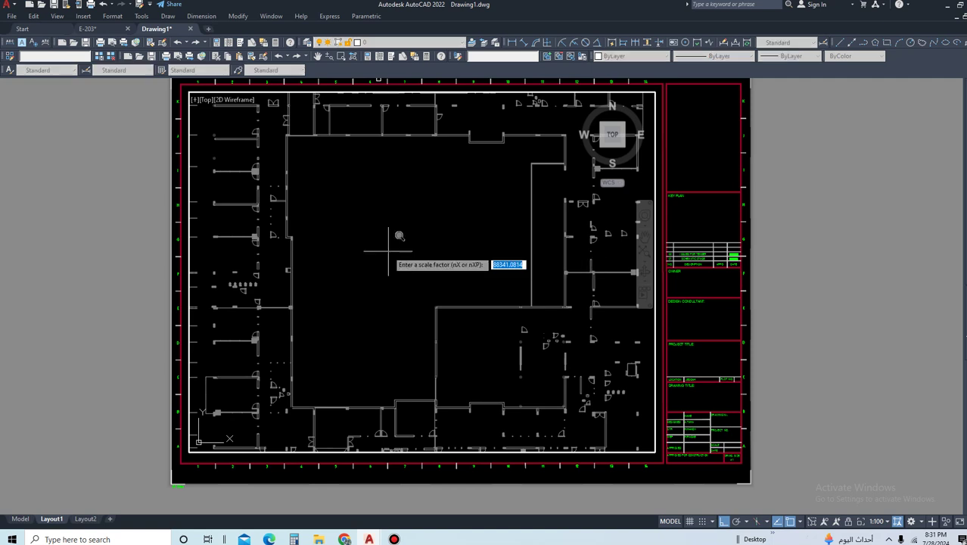
{"action": "type", "text": "1/200"}
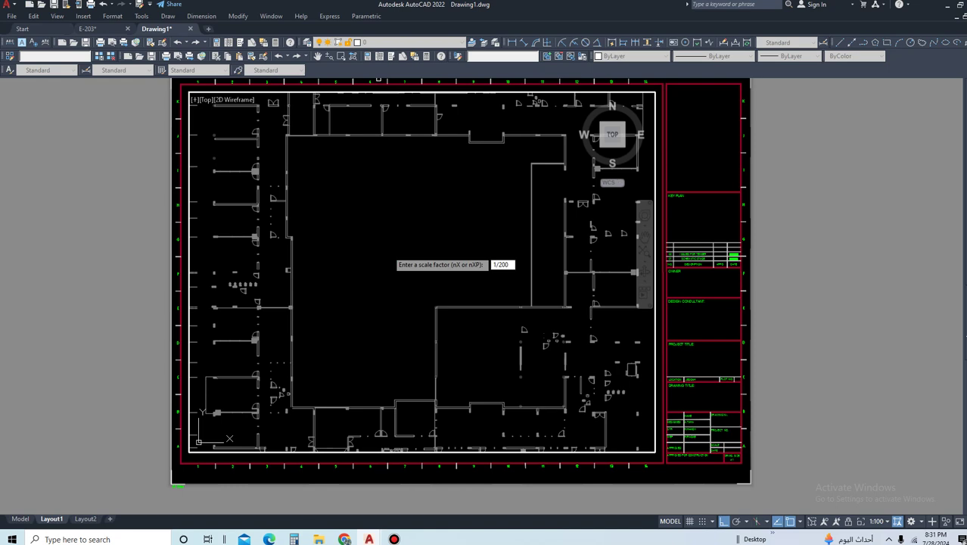
{"action": "type", "text": "XP"}
{"action": "key", "text": "Return"}
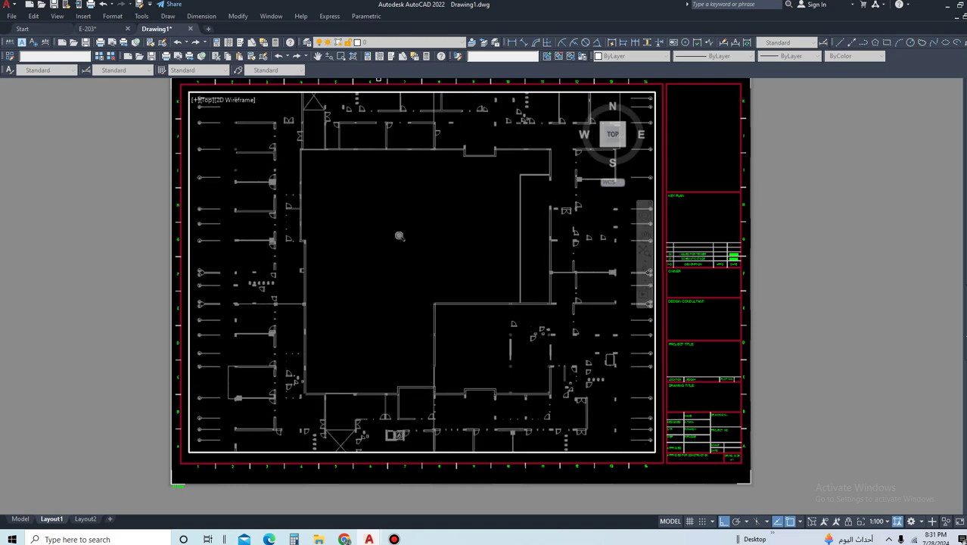
{"action": "double_click", "coordinate": [177, 485]}
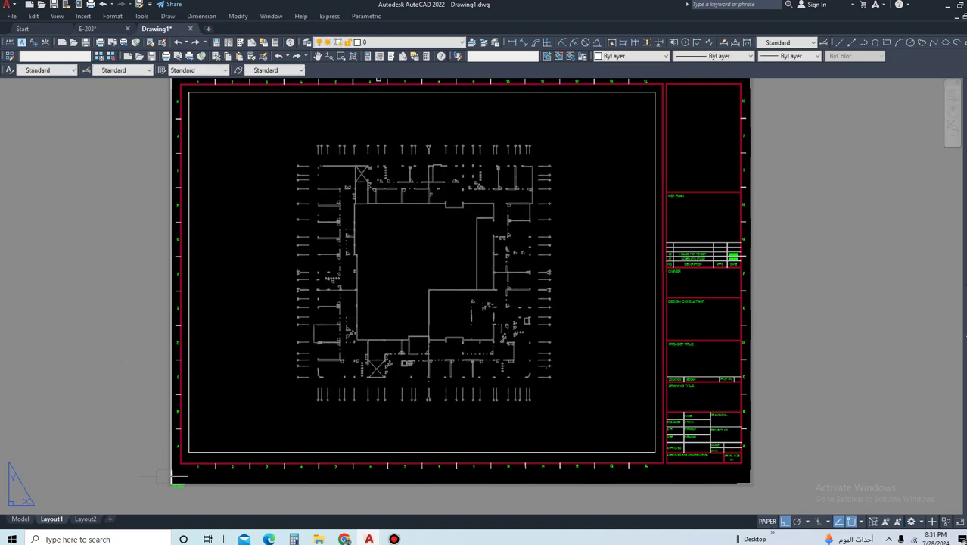
{"action": "left_click", "coordinate": [172, 486]}
{"action": "key", "text": "Escape"}
{"action": "double_click", "coordinate": [576, 394]}
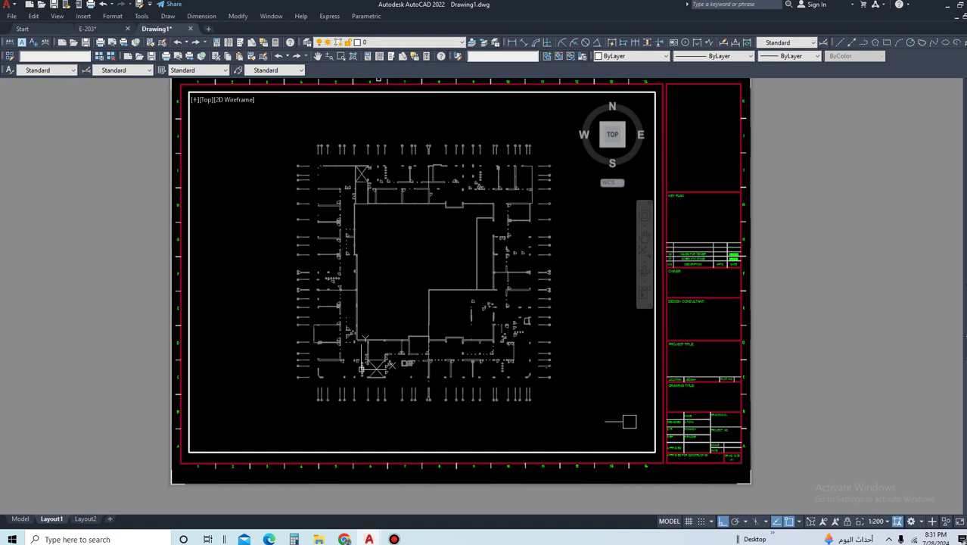
{"action": "scroll", "coordinate": [579, 398], "scroll_direction": "down", "scroll_amount": 2}
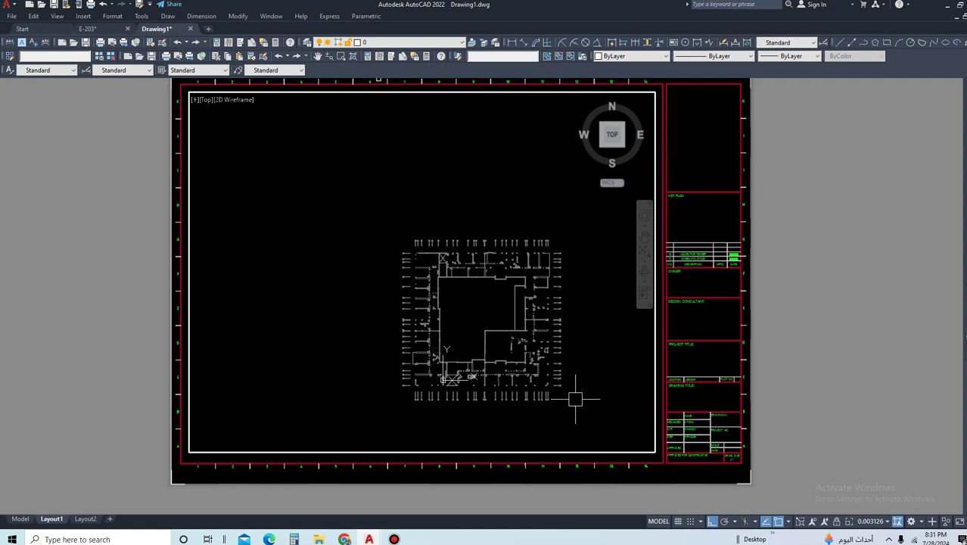
{"action": "scroll", "coordinate": [575, 399], "scroll_direction": "up", "scroll_amount": 2}
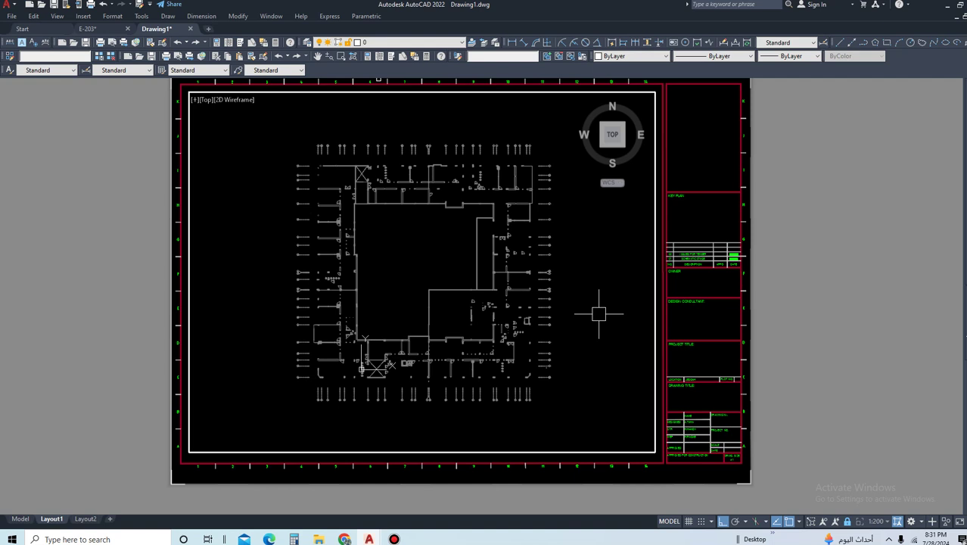
{"action": "type", "text": "p"}
{"action": "key", "text": "Return"}
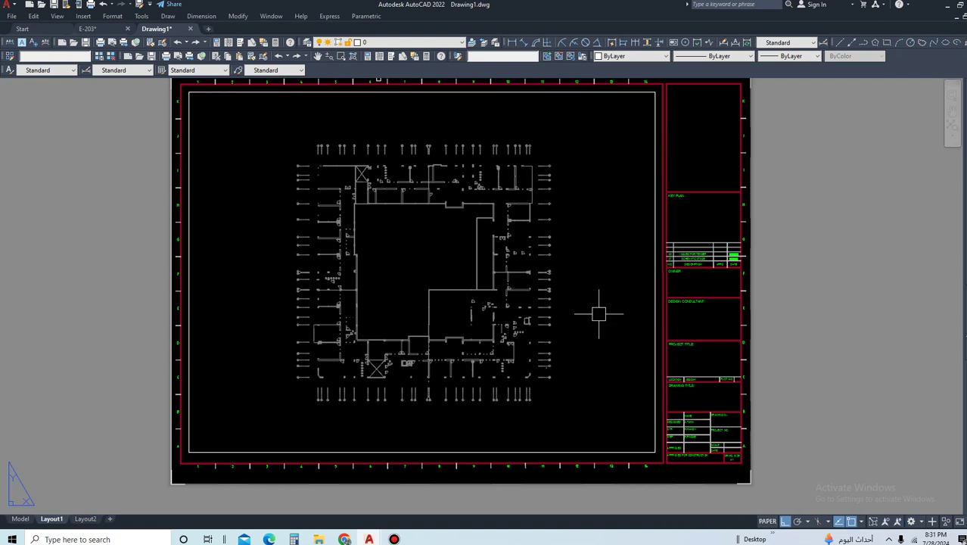
{"action": "scroll", "coordinate": [496, 345], "scroll_direction": "down", "scroll_amount": 4}
{"action": "middle_click_drag", "start_coordinate": [496, 345], "coordinate": [302, 280]}
{"action": "scroll", "coordinate": [348, 295], "scroll_direction": "up", "scroll_amount": 6}
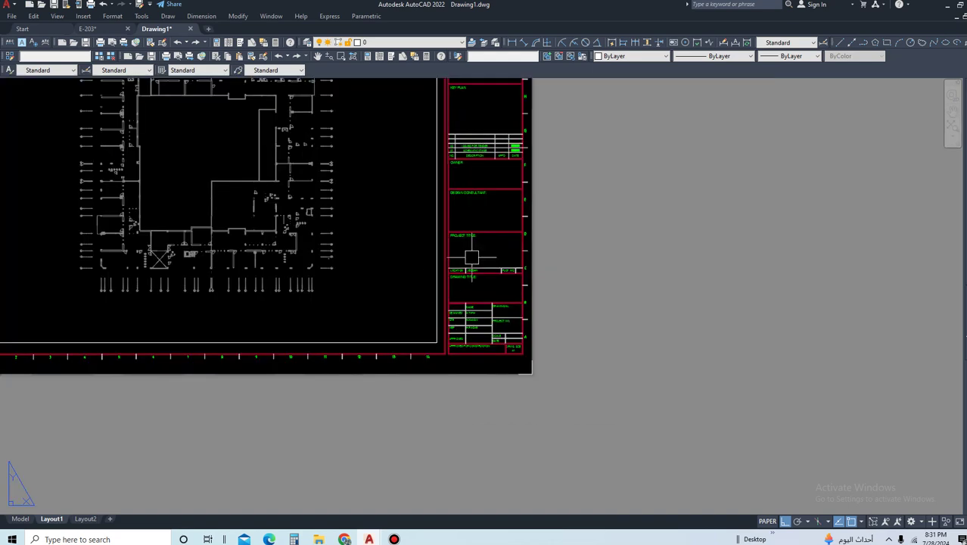
{"action": "mouse_move", "coordinate": [471, 257]}
{"action": "middle_mouse_down"}
{"action": "mouse_move", "coordinate": [846, 363]}
{"action": "mouse_move", "coordinate": [706, 363]}
{"action": "middle_mouse_up"}
{"action": "middle_click_drag", "start_coordinate": [573, 277], "coordinate": [508, 277]}
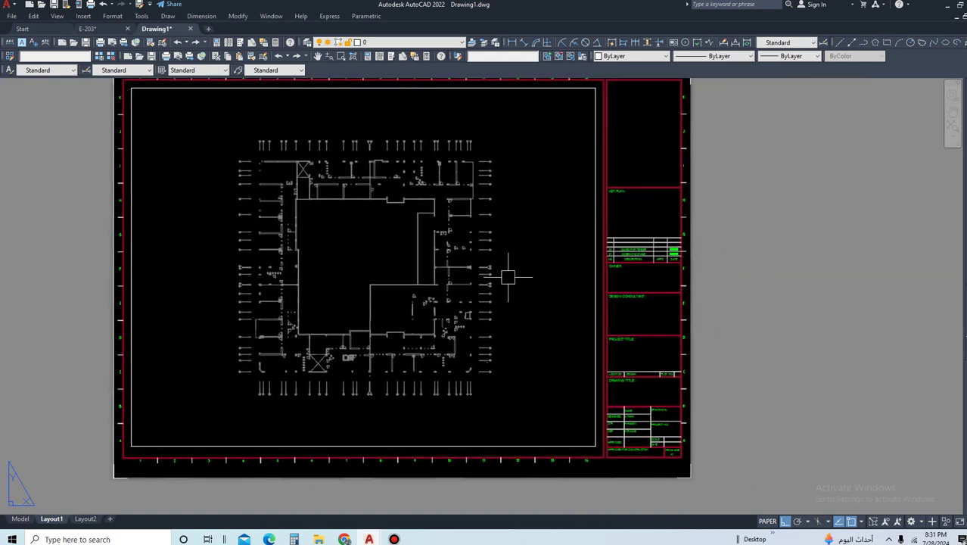
{"action": "double_click", "coordinate": [526, 325]}
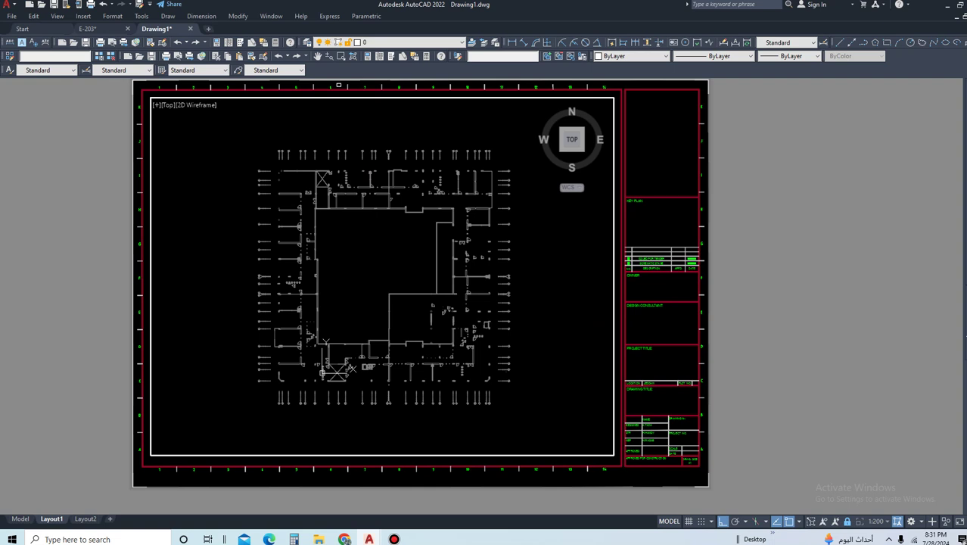
{"action": "left_click", "coordinate": [669, 520]}
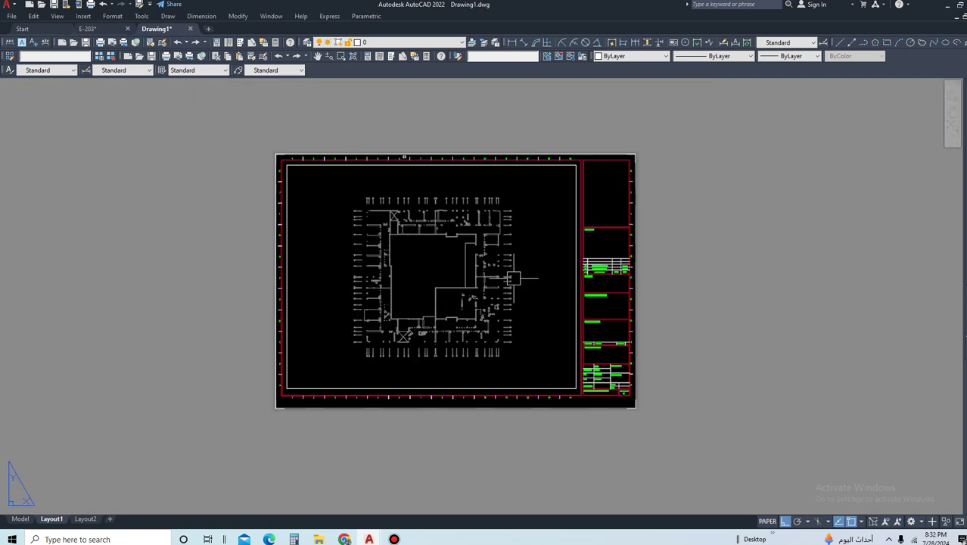
Step: Start a single-sheet plot of Layout1 and load the previous A1 page setup
{"action": "scroll", "coordinate": [514, 279], "scroll_direction": "down", "scroll_amount": 2}
{"action": "key", "text": "ctrl+p"}
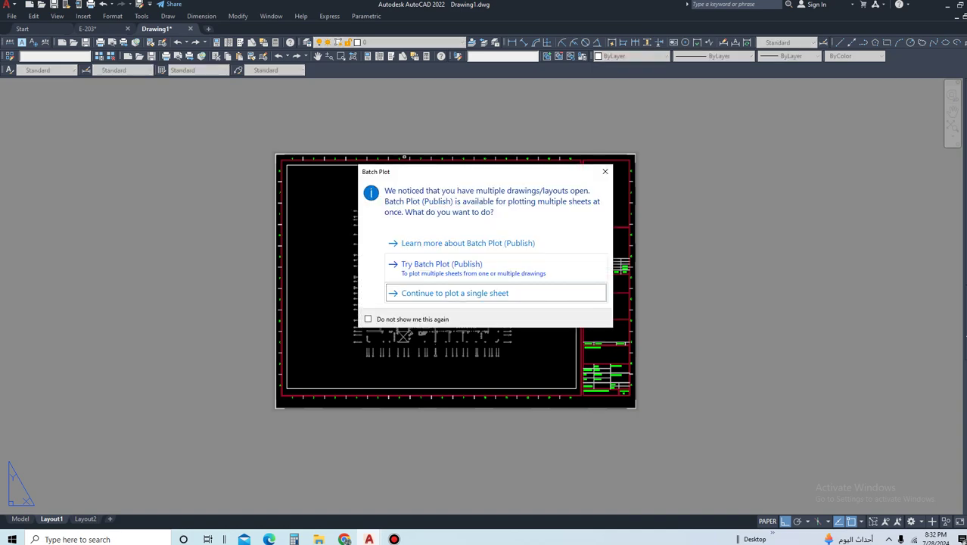
{"action": "left_click", "coordinate": [455, 292]}
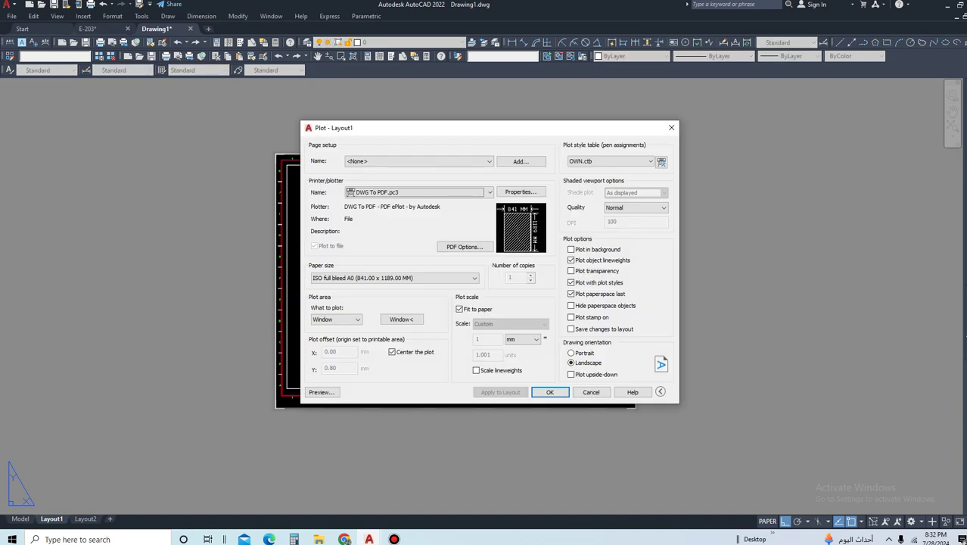
{"action": "left_click", "coordinate": [418, 161]}
{"action": "left_click", "coordinate": [366, 177]}
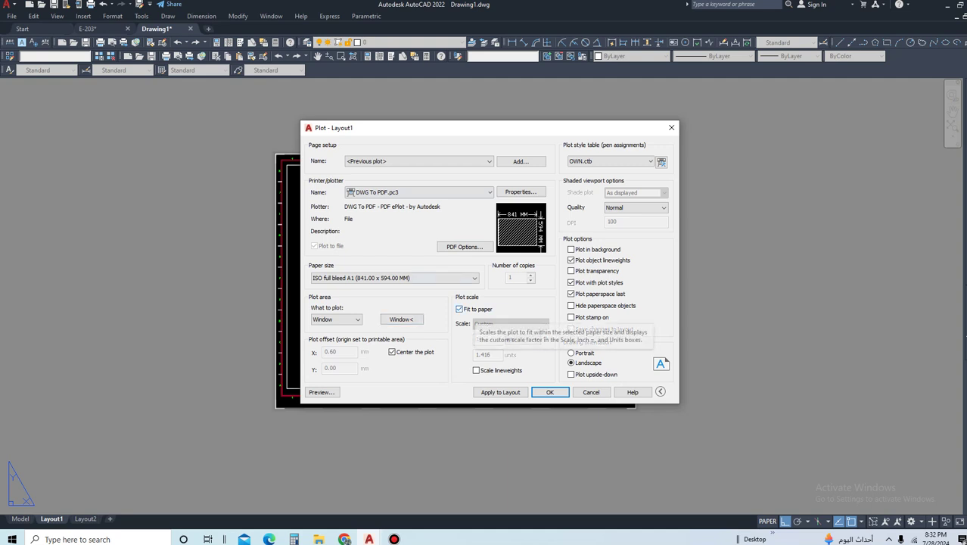
Step: Turn off fit to paper, enter 20 drawing units, and window the whole sheet
{"action": "left_click", "coordinate": [459, 309]}
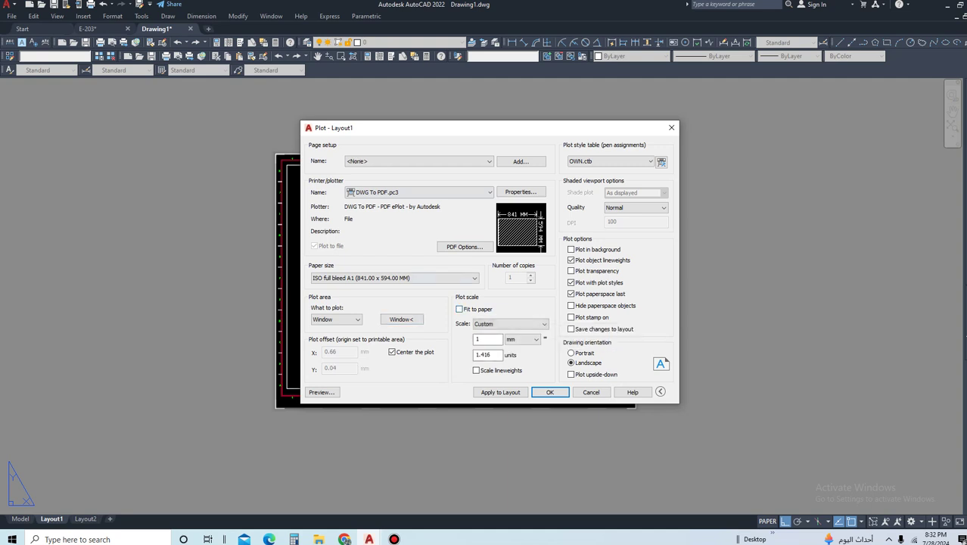
{"action": "key", "text": "Tab"}
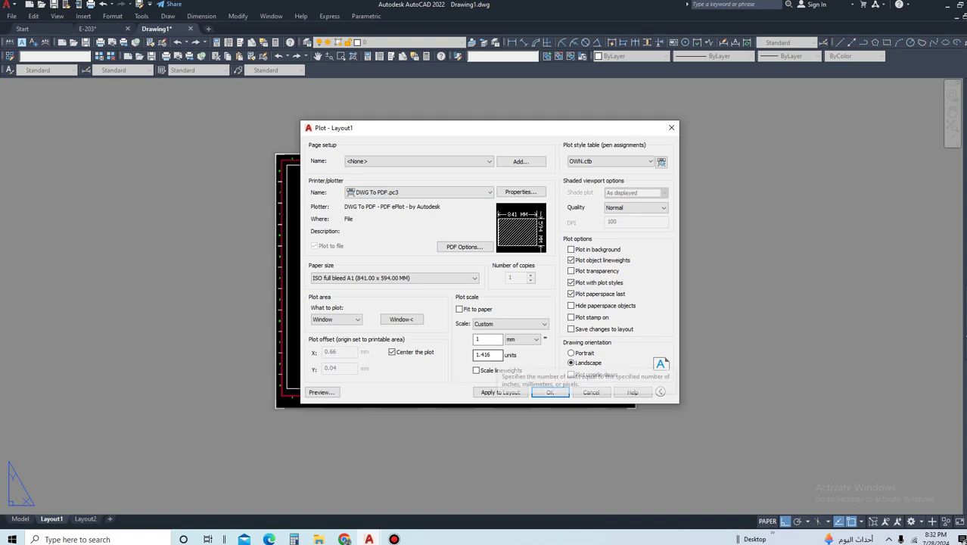
{"action": "type", "text": "200"}
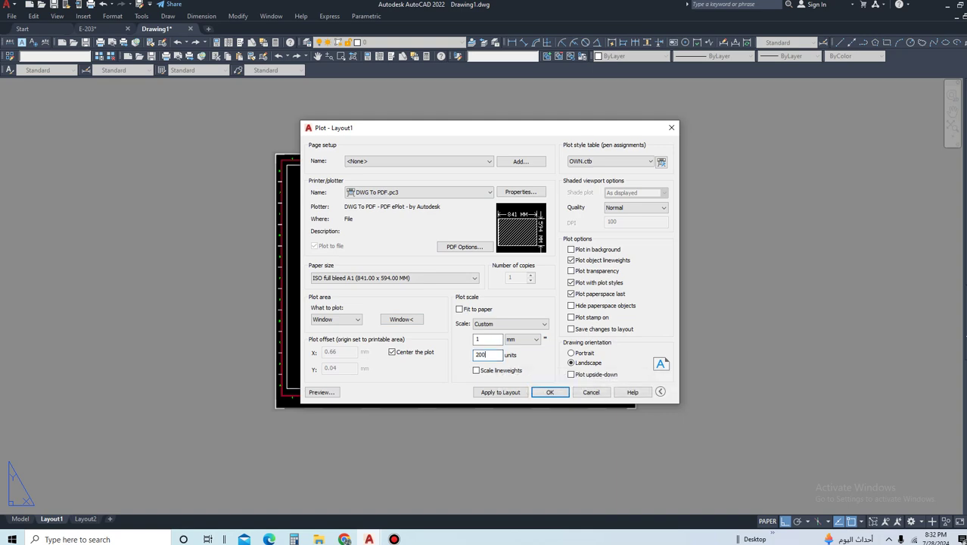
{"action": "left_click", "coordinate": [401, 319]}
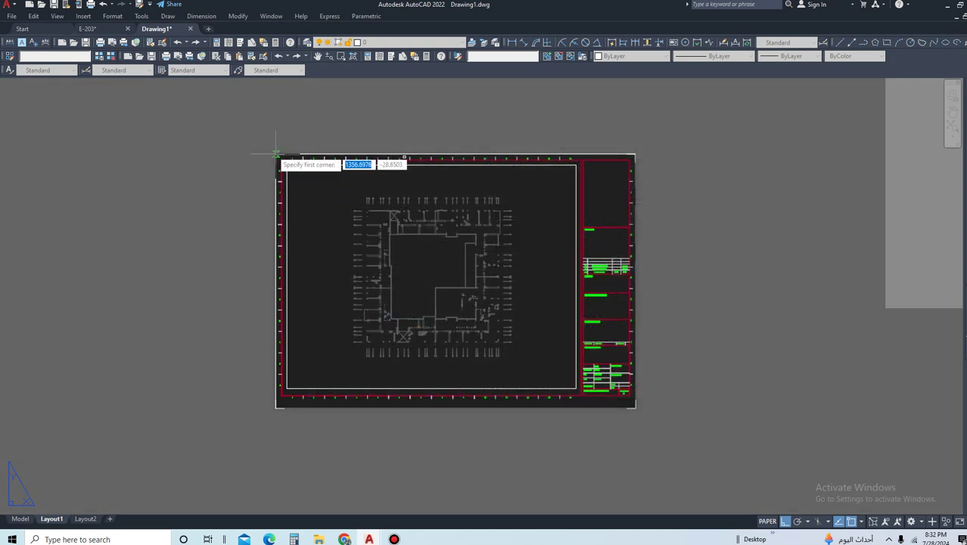
{"action": "left_click", "coordinate": [277, 154]}
{"action": "left_click", "coordinate": [646, 399]}
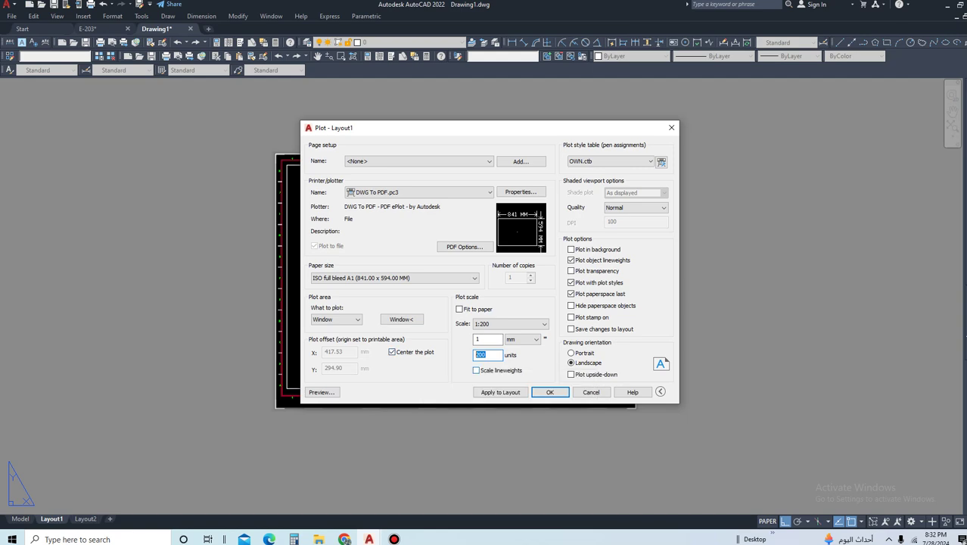
Step: Preview the plot with its current settings, then close the preview
{"action": "type", "text": "1"}
{"action": "left_click", "coordinate": [321, 392]}
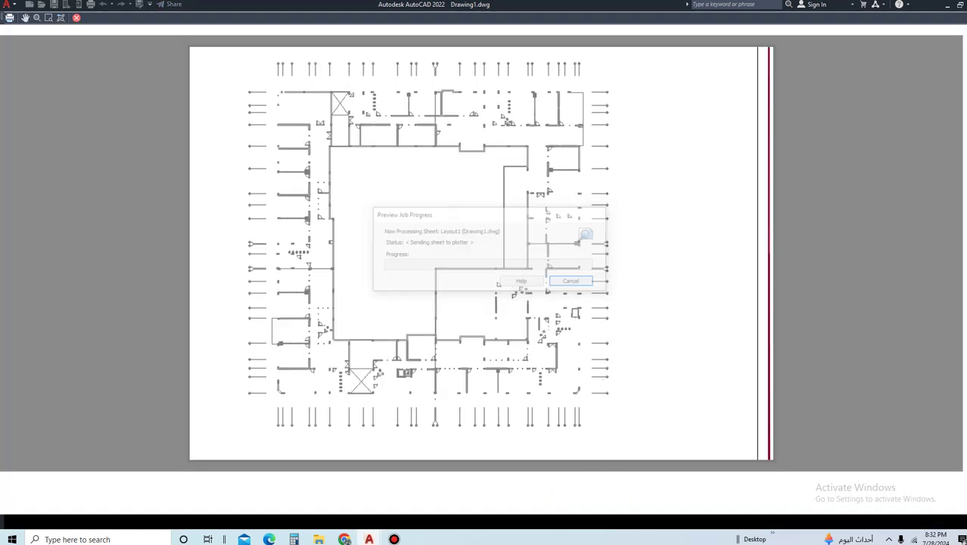
{"action": "key", "text": "Escape"}
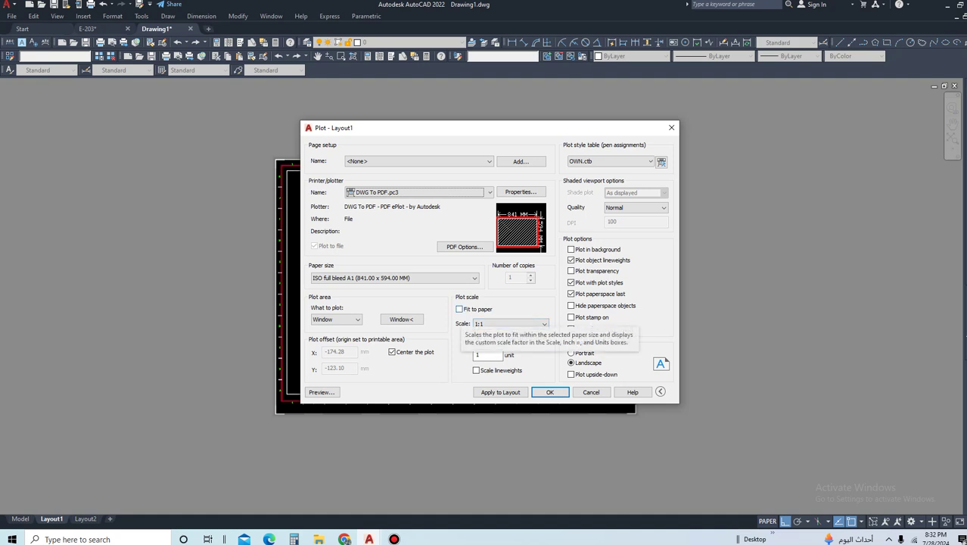
Step: Turn on Fit to paper and zoom around the new preview of the floor plan sheet
{"action": "left_click", "coordinate": [458, 309]}
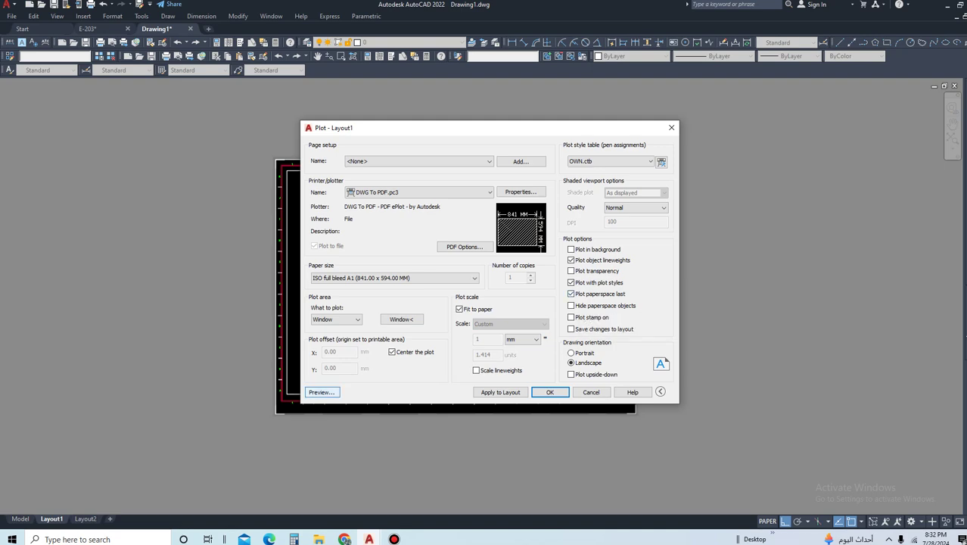
{"action": "left_click", "coordinate": [321, 392]}
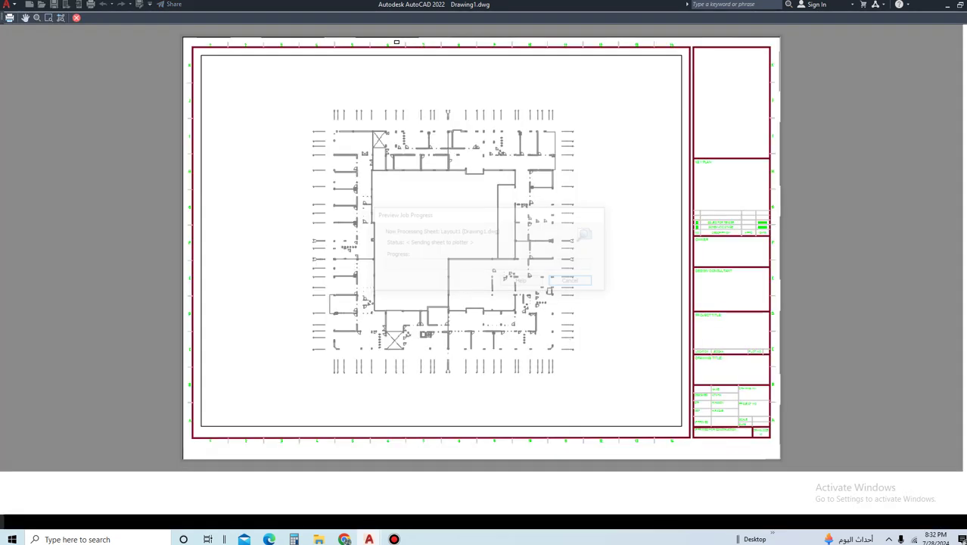
{"action": "scroll", "coordinate": [462, 215], "scroll_direction": "up", "scroll_amount": 5}
{"action": "scroll", "coordinate": [473, 185], "scroll_direction": "down", "scroll_amount": 4}
{"action": "scroll", "coordinate": [453, 200], "scroll_direction": "down", "scroll_amount": 1}
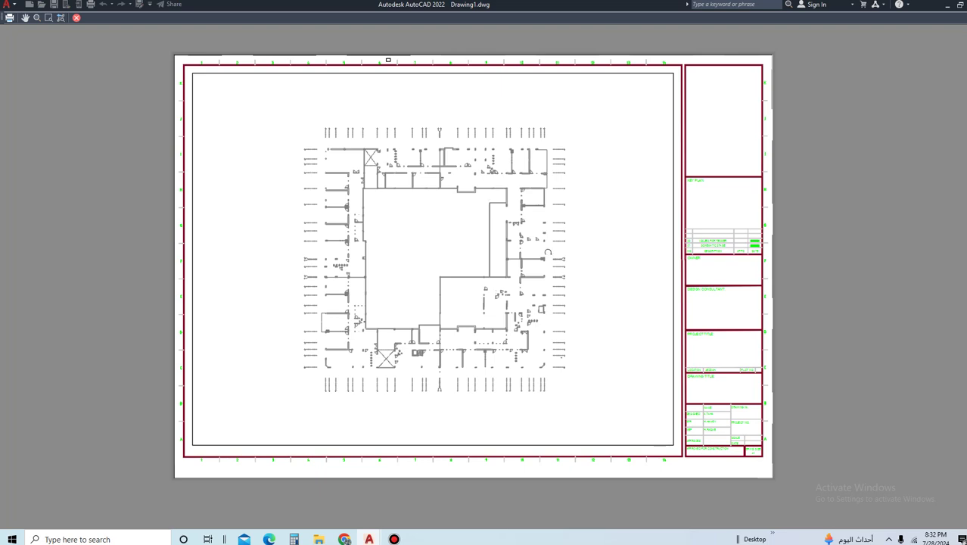
{"action": "scroll", "coordinate": [319, 129], "scroll_direction": "up", "scroll_amount": 3}
{"action": "scroll", "coordinate": [453, 184], "scroll_direction": "up", "scroll_amount": 2}
{"action": "scroll", "coordinate": [428, 187], "scroll_direction": "up", "scroll_amount": 2}
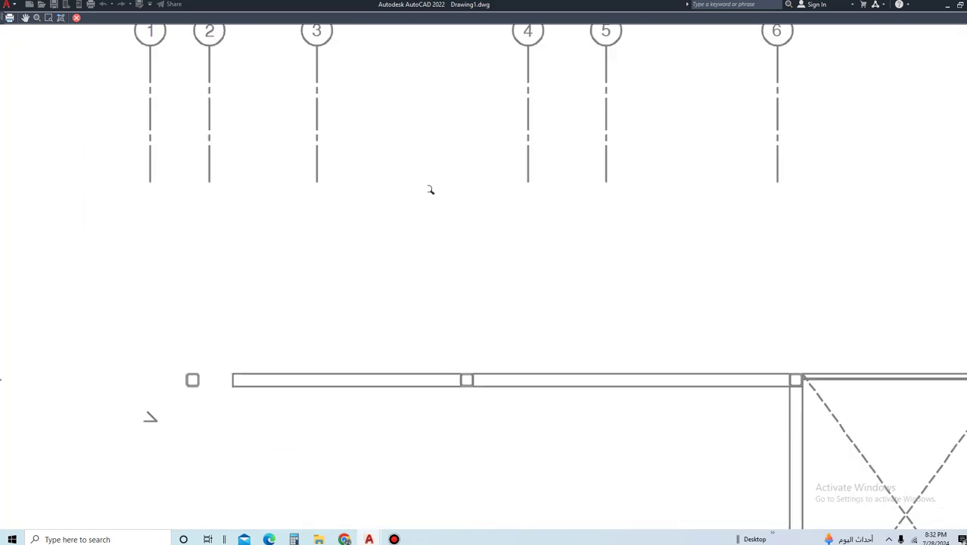
{"action": "scroll", "coordinate": [393, 197], "scroll_direction": "down", "scroll_amount": 2}
{"action": "scroll", "coordinate": [736, 303], "scroll_direction": "down", "scroll_amount": 3}
{"action": "scroll", "coordinate": [629, 374], "scroll_direction": "up", "scroll_amount": 4}
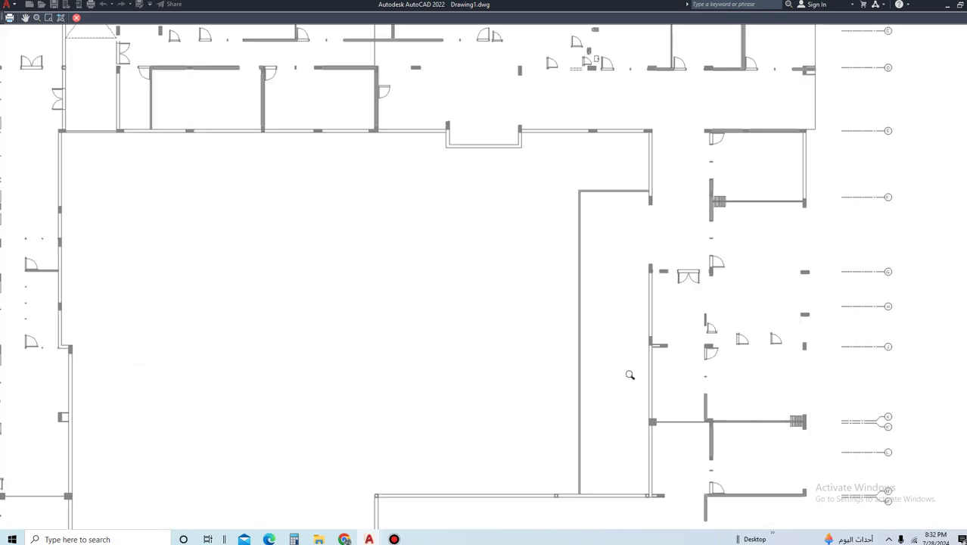
{"action": "scroll", "coordinate": [488, 241], "scroll_direction": "down", "scroll_amount": 4}
{"action": "scroll", "coordinate": [612, 155], "scroll_direction": "up", "scroll_amount": 4}
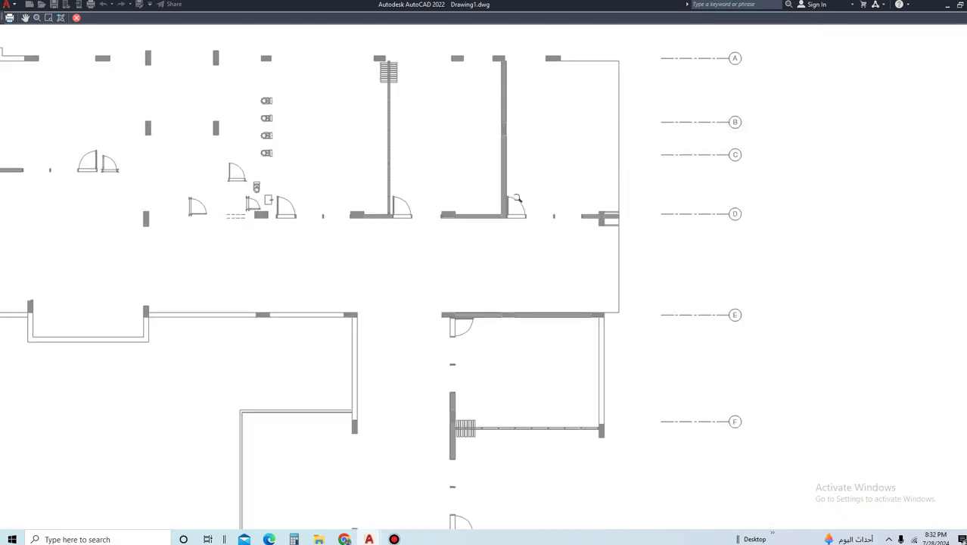
{"action": "scroll", "coordinate": [508, 204], "scroll_direction": "down", "scroll_amount": 2}
{"action": "scroll", "coordinate": [509, 204], "scroll_direction": "down", "scroll_amount": 2}
Step: Close the plot preview and delete the old floor plan viewport
{"action": "scroll", "coordinate": [508, 204], "scroll_direction": "down", "scroll_amount": 3}
{"action": "key", "text": "Escape"}
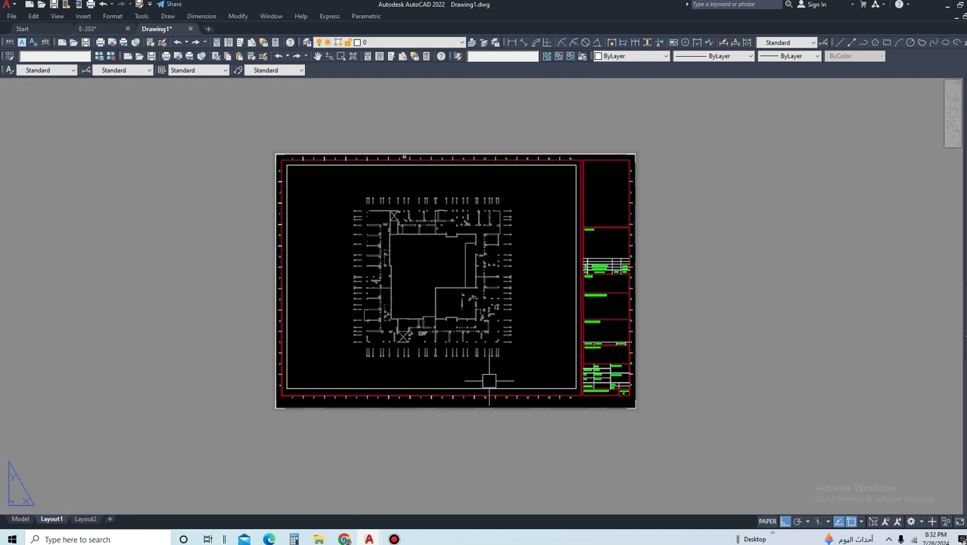
{"action": "left_click", "coordinate": [488, 388]}
{"action": "key", "text": "Delete"}
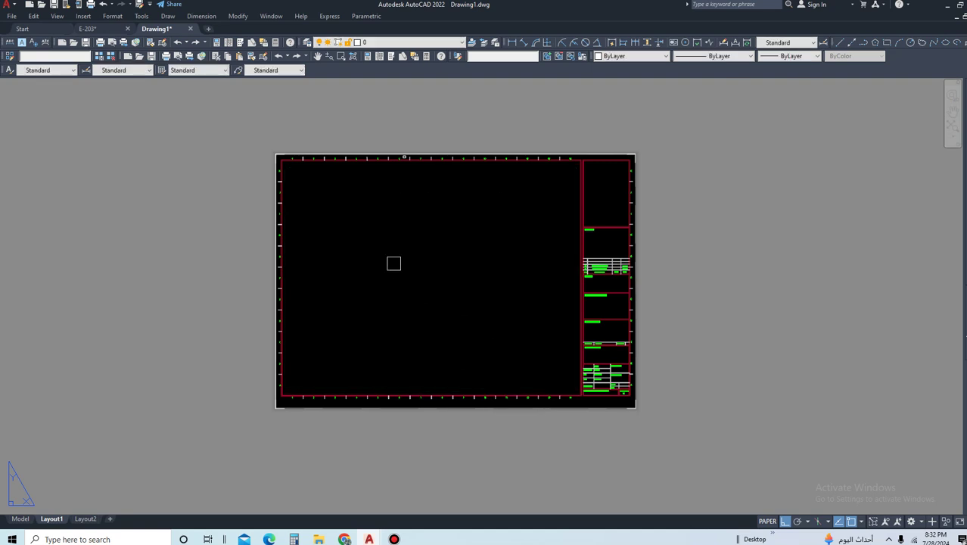
Step: Create a new viewport with MV spanning the title block's drawing frame
{"action": "middle_click_drag", "start_coordinate": [367, 220], "coordinate": [335, 194]}
{"action": "scroll", "coordinate": [320, 195], "scroll_direction": "up", "scroll_amount": 2}
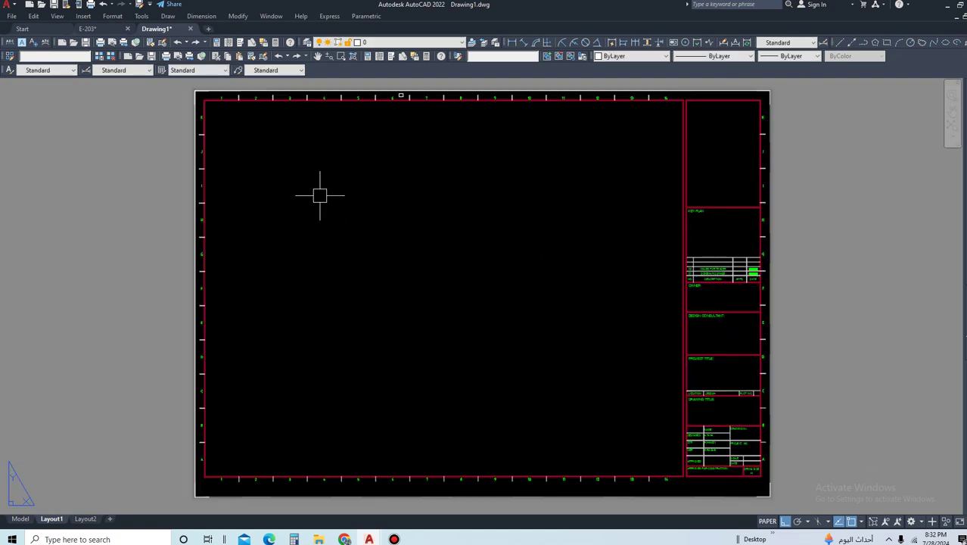
{"action": "type", "text": "mv"}
{"action": "key", "text": "Return"}
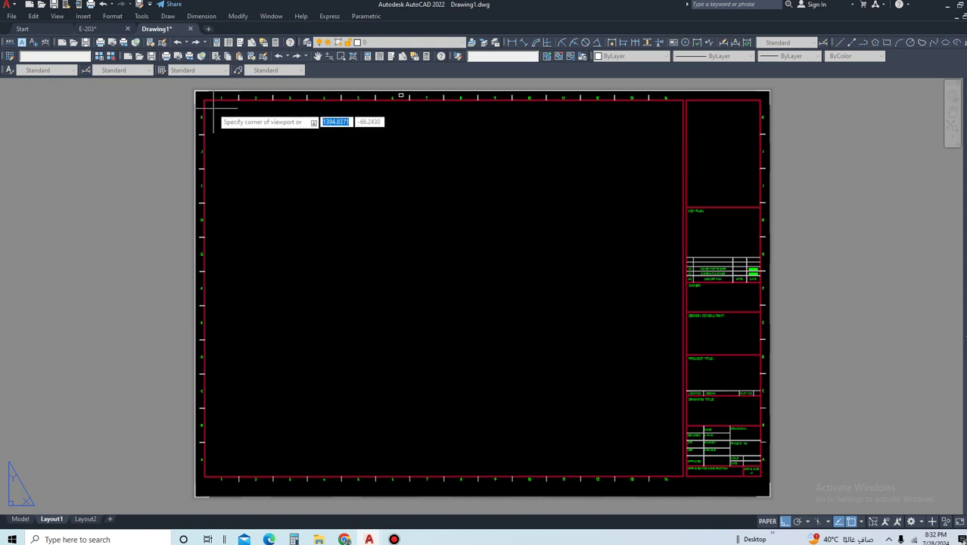
{"action": "left_click", "coordinate": [213, 108]}
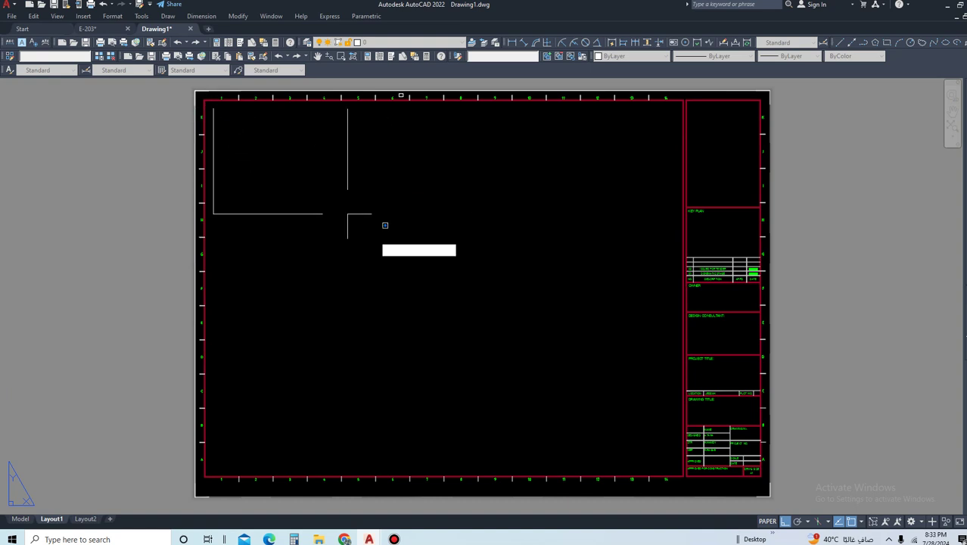
{"action": "left_click", "coordinate": [673, 466]}
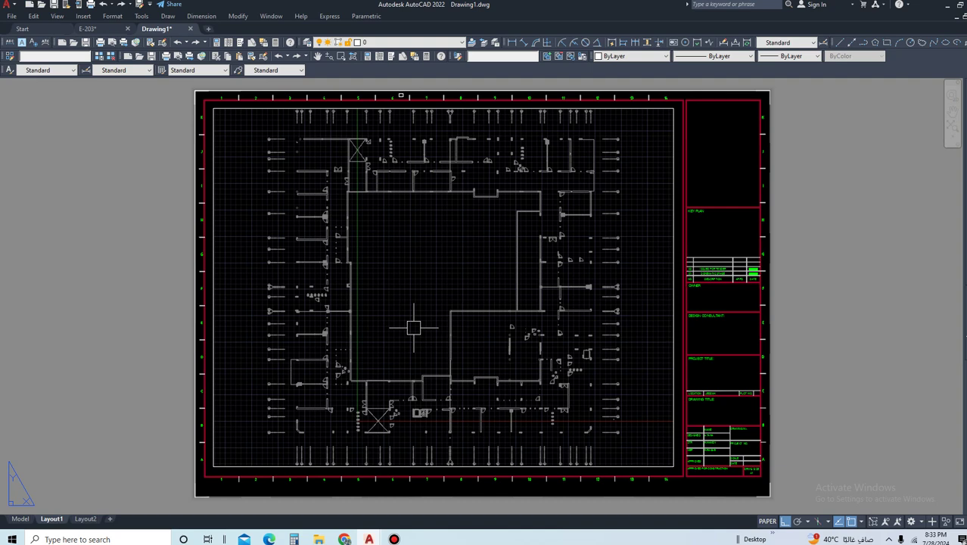
{"action": "scroll", "coordinate": [410, 329], "scroll_direction": "down", "scroll_amount": 2}
{"action": "scroll", "coordinate": [409, 329], "scroll_direction": "up", "scroll_amount": 2}
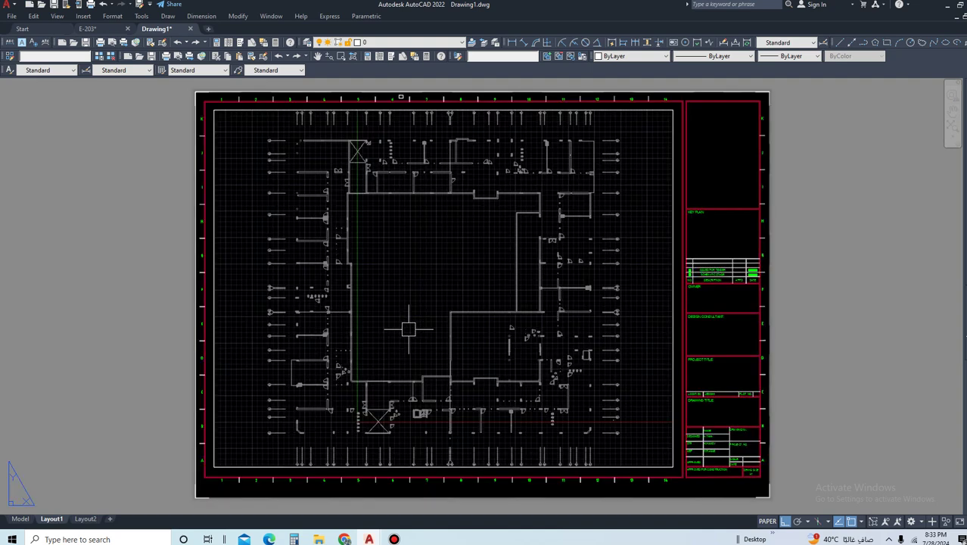
Step: Inside the new viewport, window-zoom on the plan's upper-left, then zoom to scale 1/100XP
{"action": "double_click", "coordinate": [408, 329]}
{"action": "scroll", "coordinate": [385, 338], "scroll_direction": "down", "scroll_amount": 2}
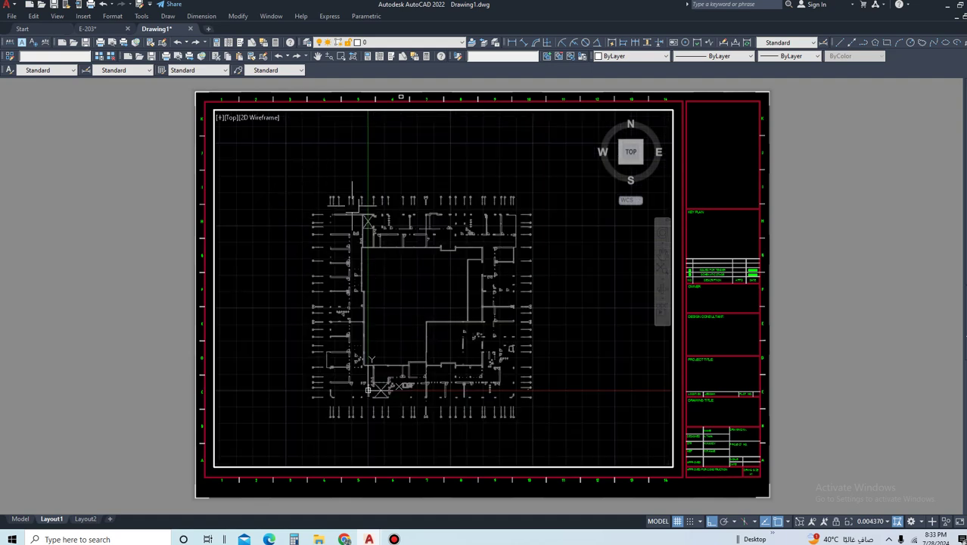
{"action": "left_click", "coordinate": [294, 189]}
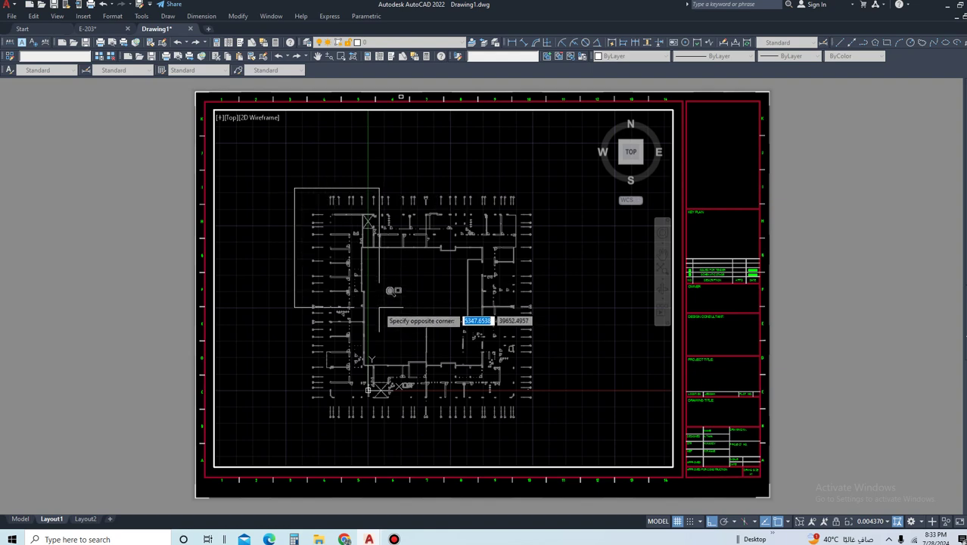
{"action": "left_click", "coordinate": [379, 308]}
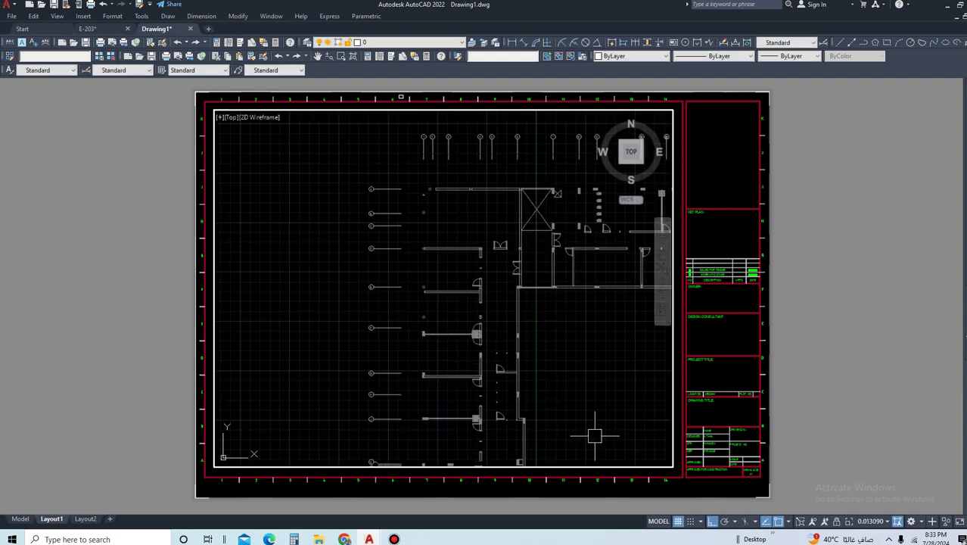
{"action": "type", "text": "z"}
{"action": "key", "text": "Return"}
{"action": "type", "text": "s"}
{"action": "key", "text": "Return"}
{"action": "type", "text": "1/75X"}
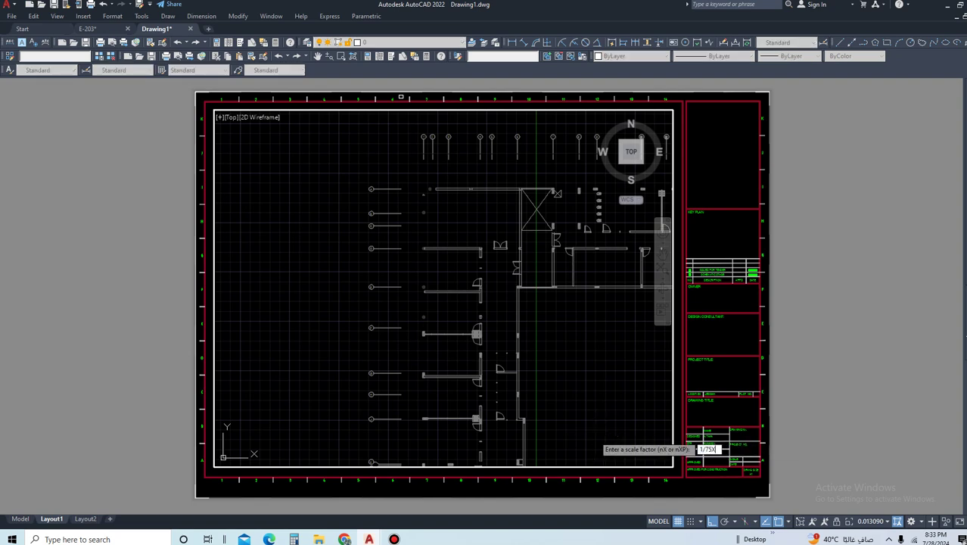
{"action": "key", "text": "Return"}
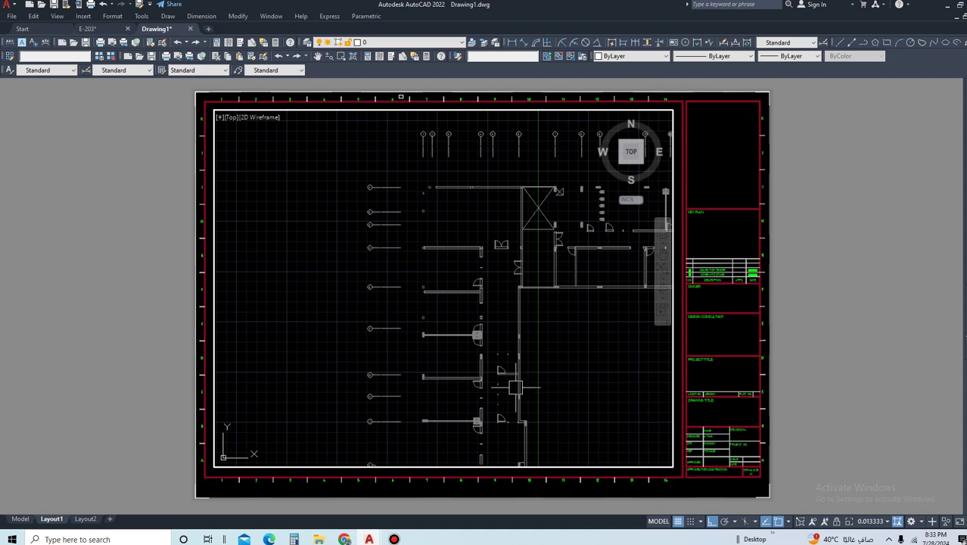
{"action": "type", "text": "1/100X"}
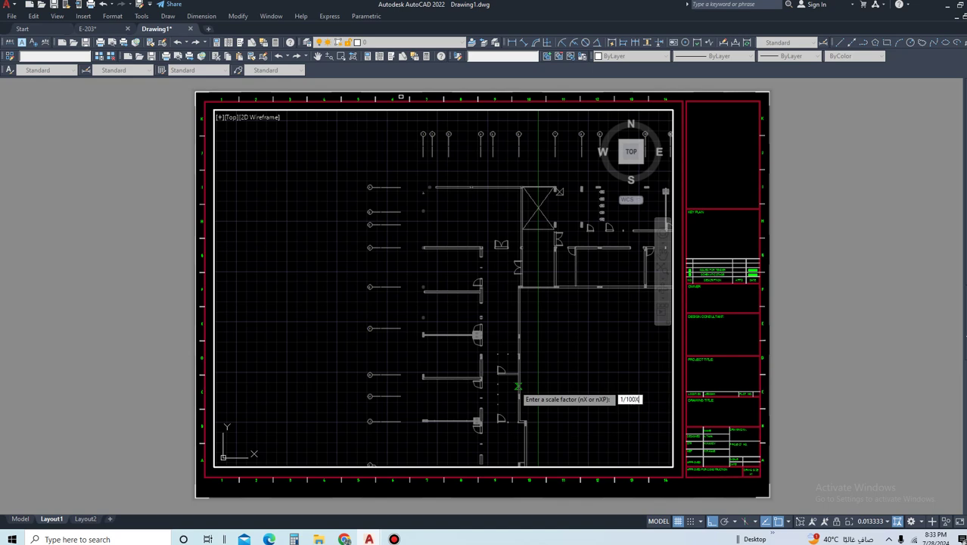
{"action": "key", "text": "Return"}
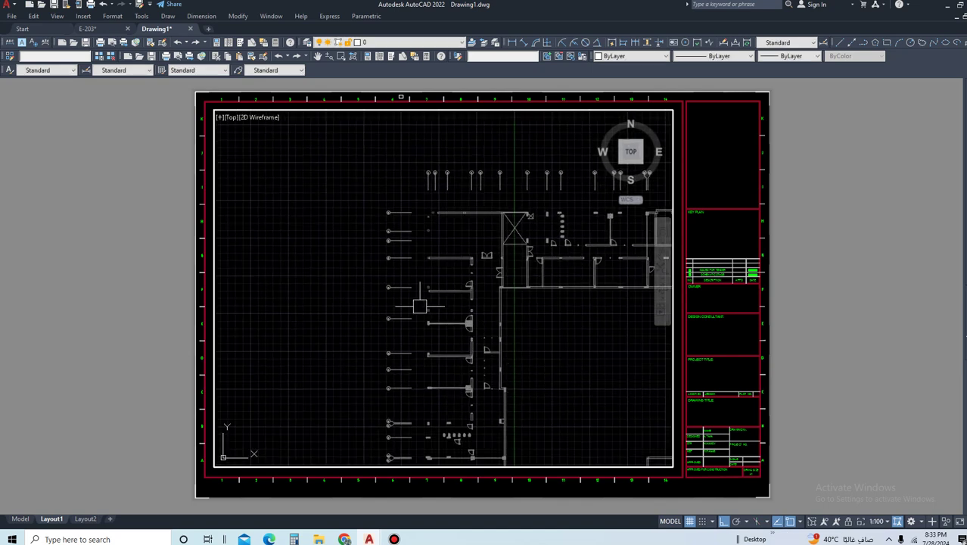
Step: Zoom the viewport to scale 1/200XP so the whole plan shows at 1:200
{"action": "scroll", "coordinate": [419, 305], "scroll_direction": "down", "scroll_amount": 3}
{"action": "scroll", "coordinate": [401, 356], "scroll_direction": "down", "scroll_amount": 2}
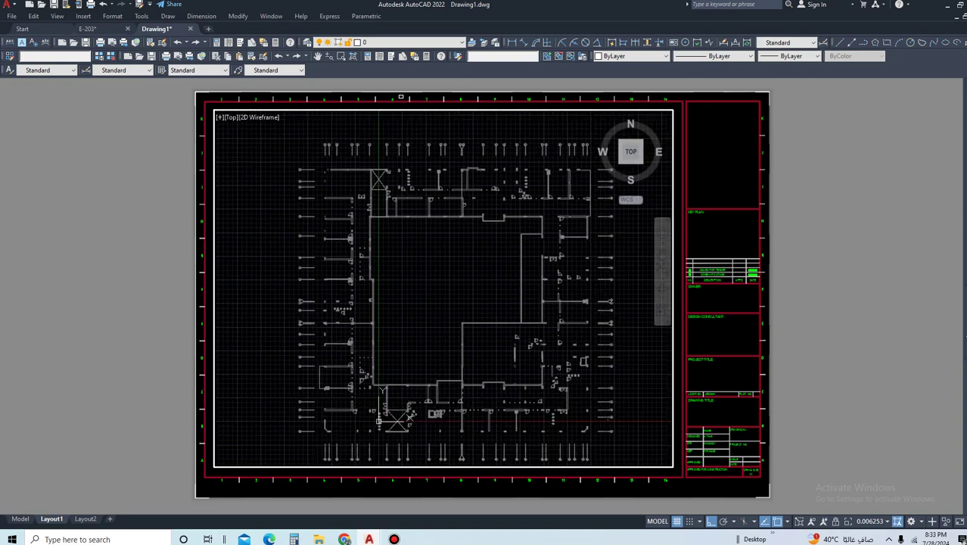
{"action": "scroll", "coordinate": [559, 418], "scroll_direction": "up", "scroll_amount": 1}
{"action": "type", "text": "z"}
{"action": "key", "text": "Return"}
{"action": "type", "text": "s"}
{"action": "key", "text": "Return"}
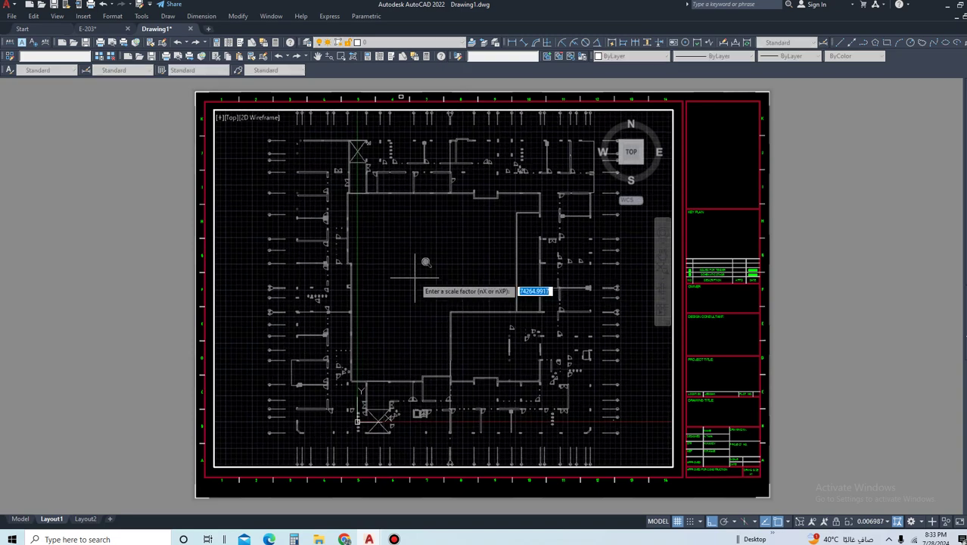
{"action": "type", "text": "1/2"}
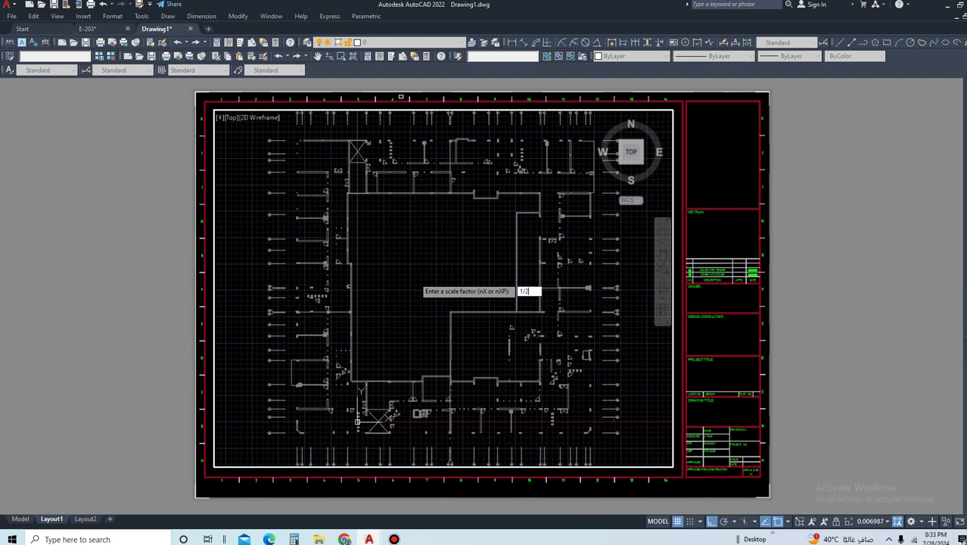
{"action": "type", "text": "00XP"}
{"action": "key", "text": "Return"}
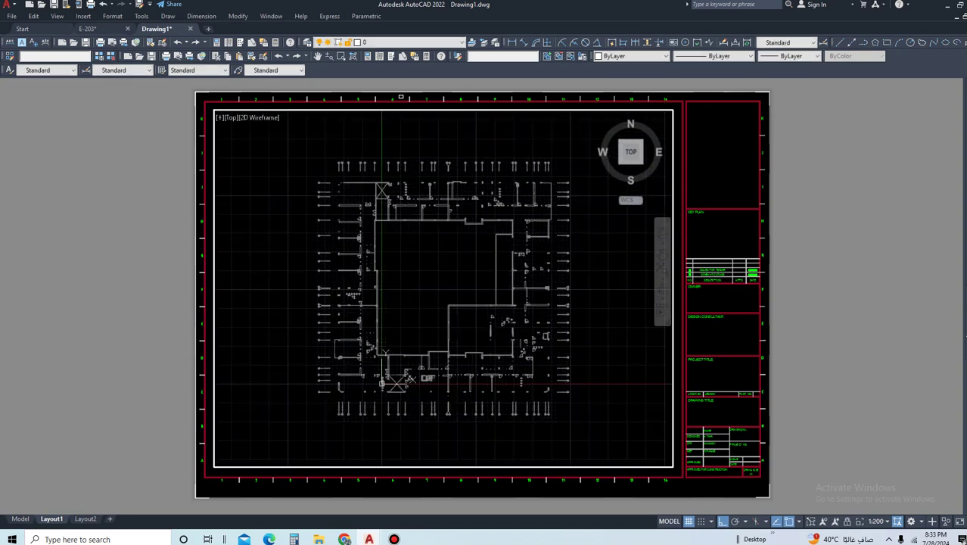
Step: Go back inside the viewport and set its scale to 1:100 from the status bar
{"action": "double_click", "coordinate": [400, 97]}
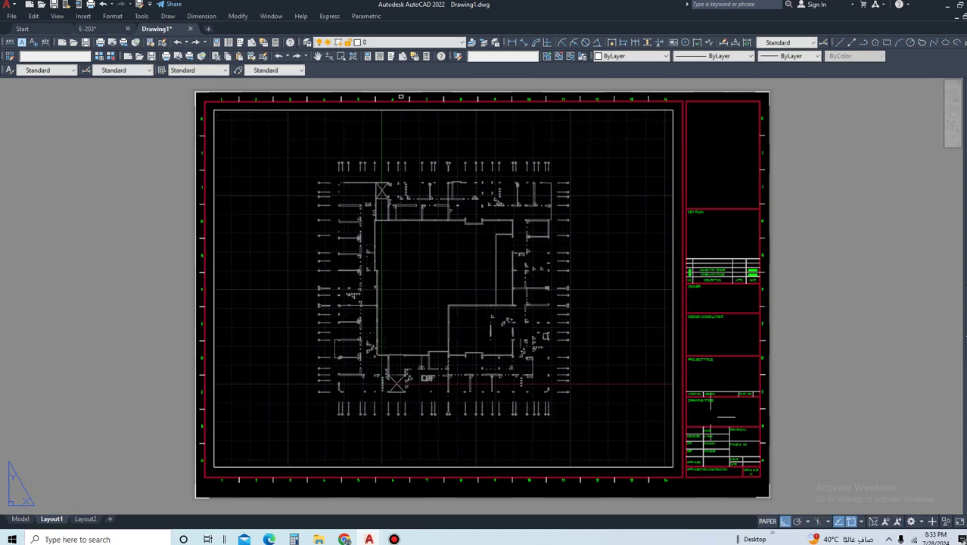
{"action": "double_click", "coordinate": [400, 96]}
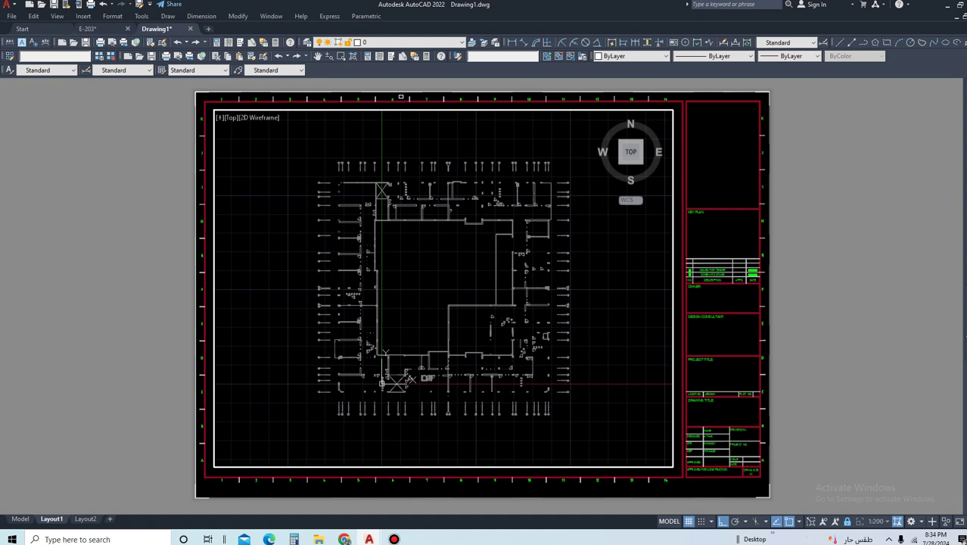
{"action": "double_click", "coordinate": [401, 97]}
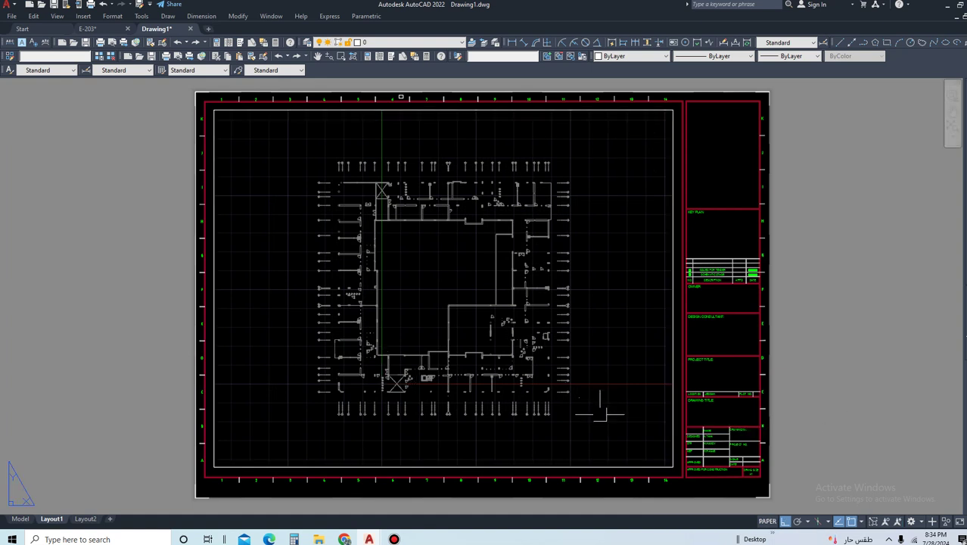
{"action": "double_click", "coordinate": [601, 368]}
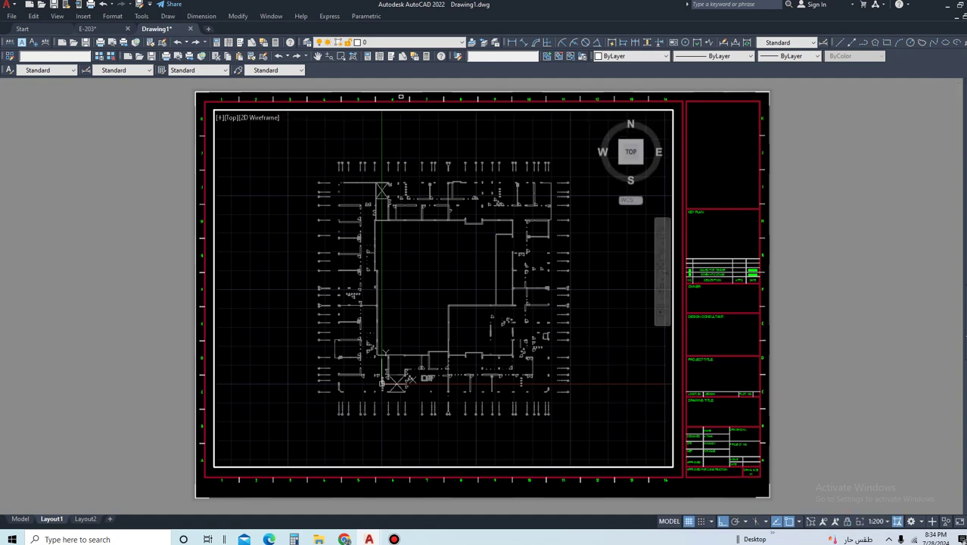
{"action": "left_click", "coordinate": [879, 521]}
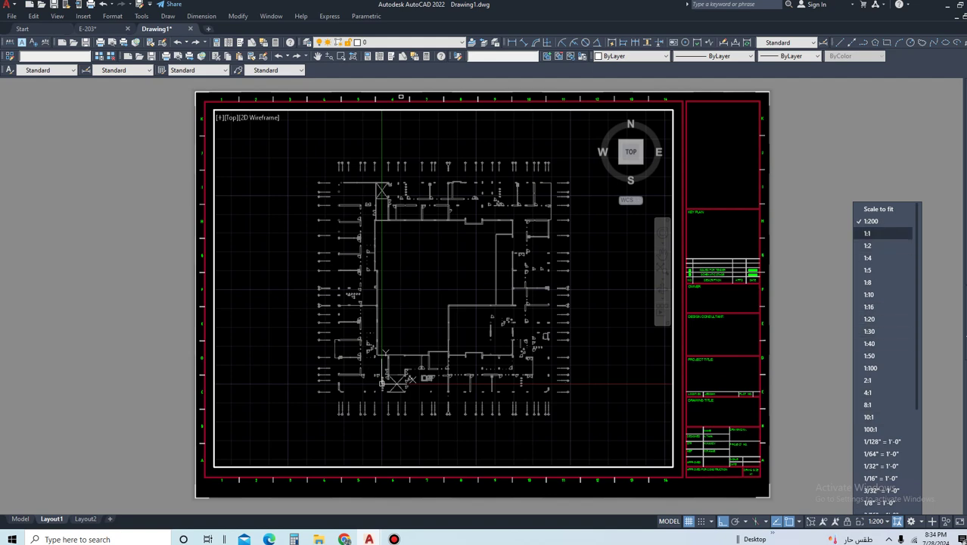
{"action": "left_click", "coordinate": [872, 368]}
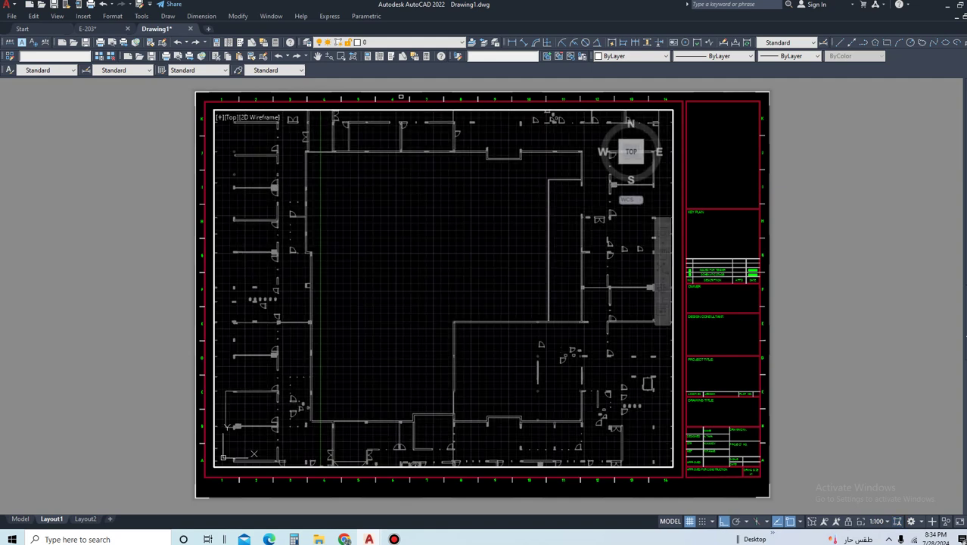
Step: Open the Custom... drawing scale editor from the annotation scale list
{"action": "left_click", "coordinate": [879, 521]}
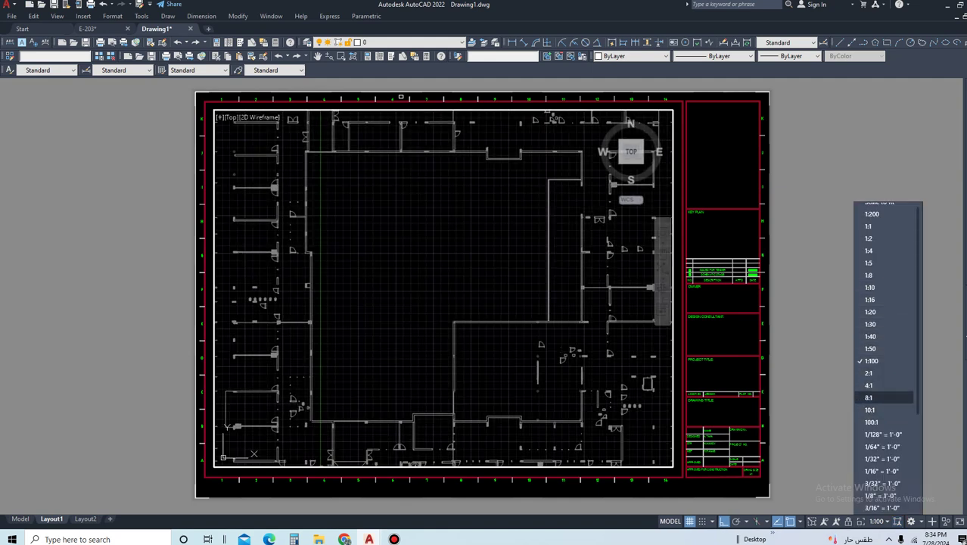
{"action": "scroll", "coordinate": [885, 356], "scroll_direction": "down", "scroll_amount": 4}
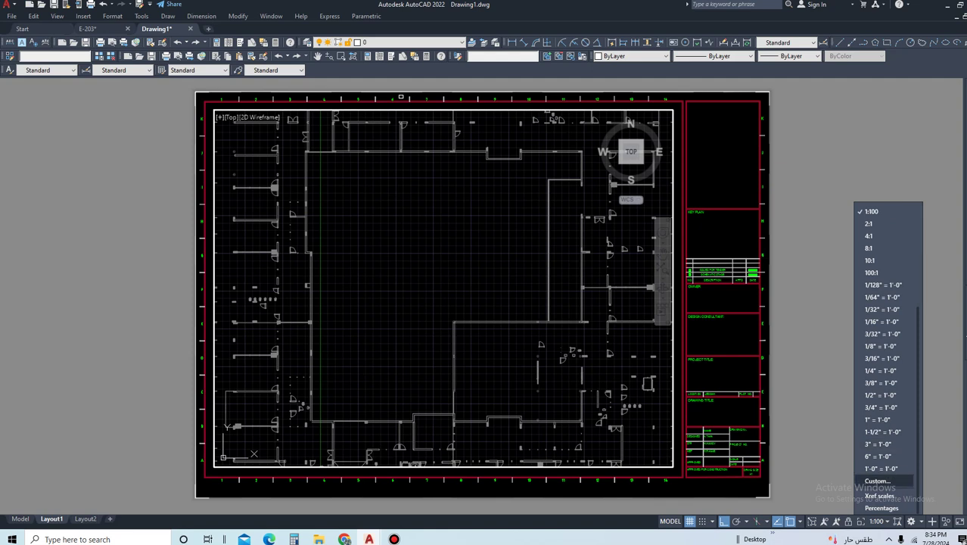
{"action": "left_click", "coordinate": [877, 481]}
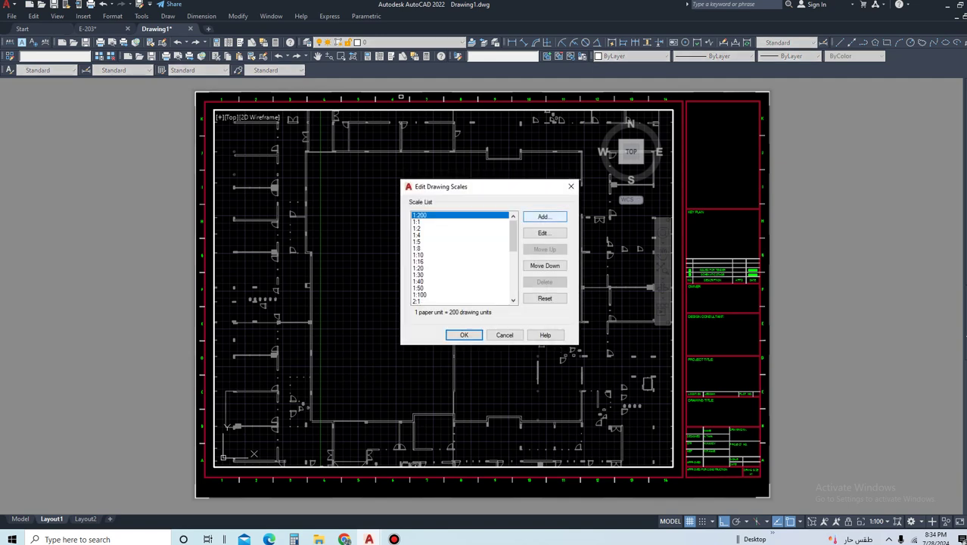
Step: Add a 2 paper units = 1 drawing unit scale named 1:200_, then close the editor
{"action": "left_click", "coordinate": [544, 216]}
{"action": "type", "text": "1:200"}
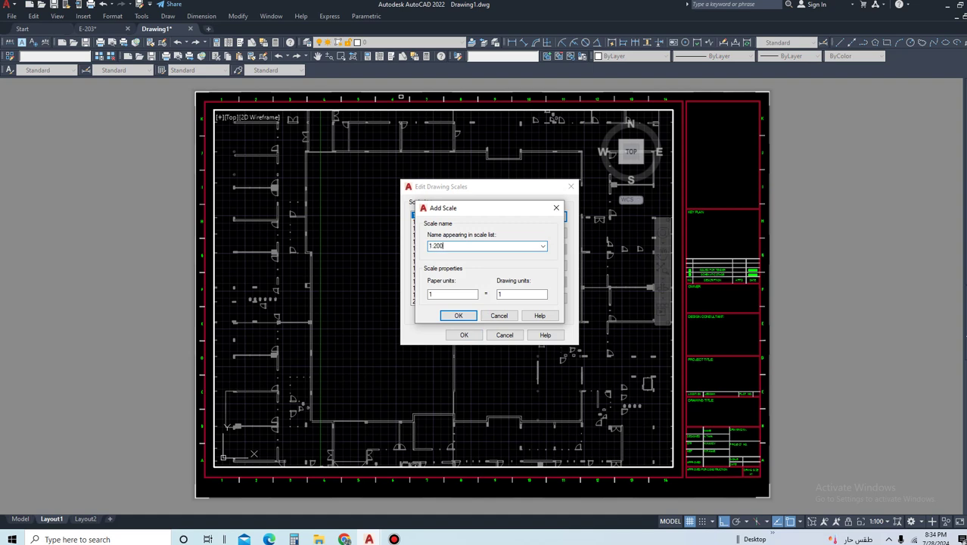
{"action": "left_click", "coordinate": [521, 294]}
{"action": "key", "text": "Tab"}
{"action": "type", "text": "2"}
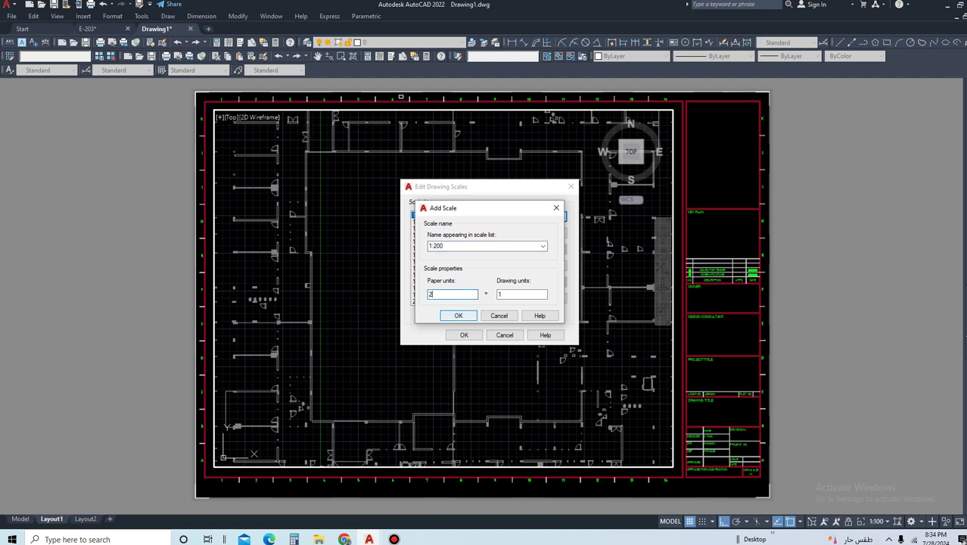
{"action": "key", "text": "Return"}
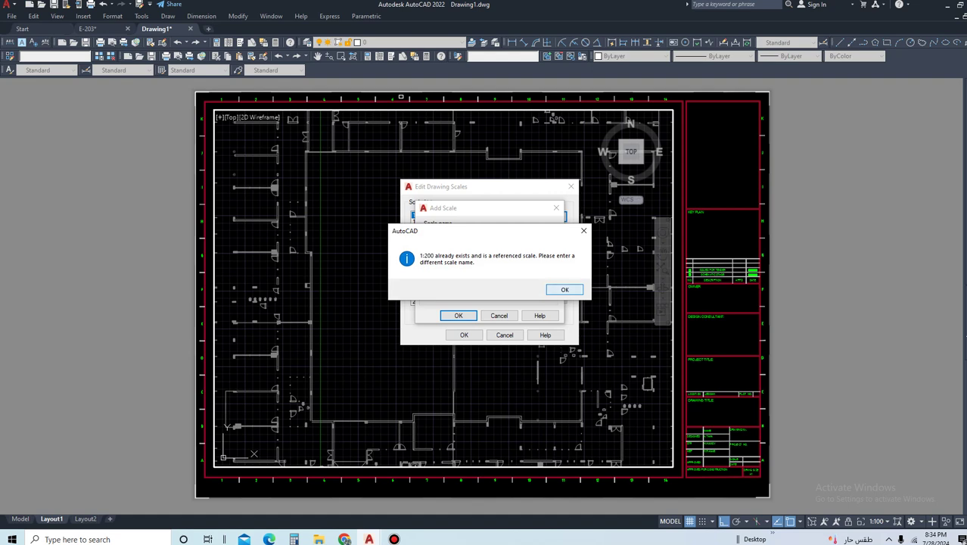
{"action": "key", "text": "Return"}
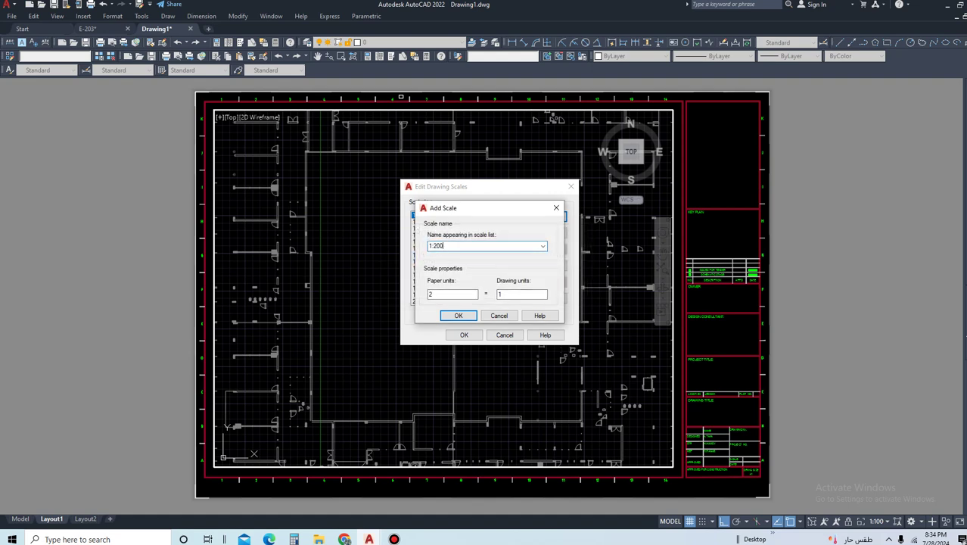
{"action": "key", "text": "Return"}
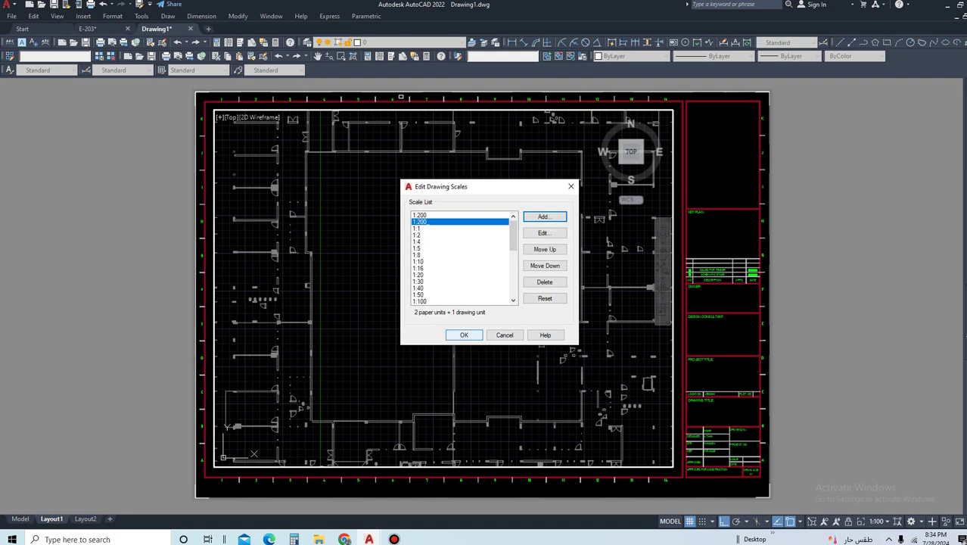
{"action": "key", "text": "Return"}
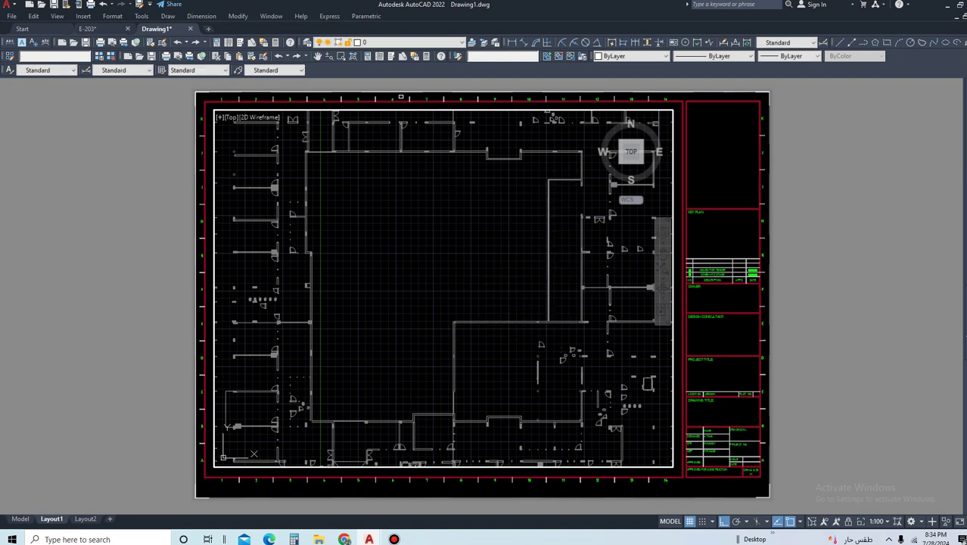
Step: Apply the new 1:200_ scale to the viewport from the annotation scale list
{"action": "left_click", "coordinate": [878, 520]}
{"action": "left_click", "coordinate": [881, 227]}
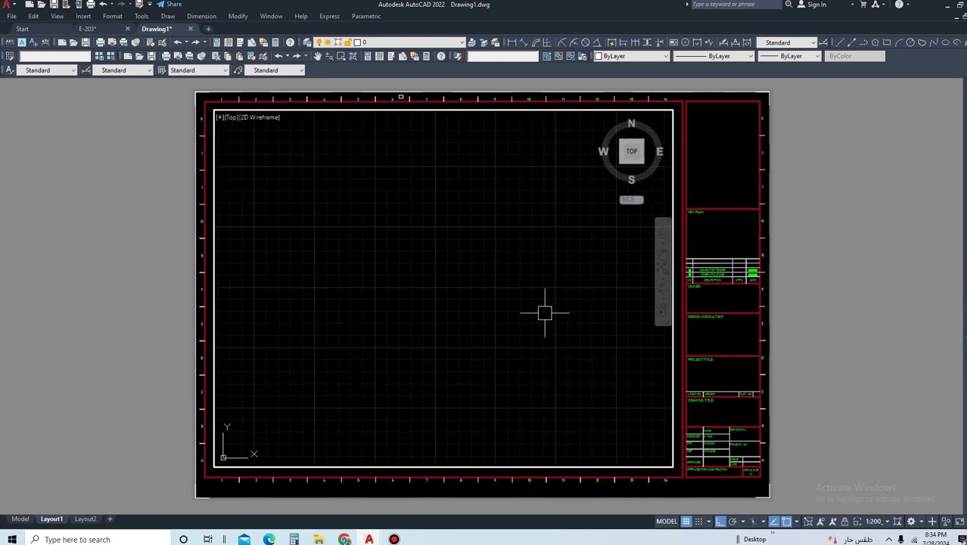
{"action": "left_click", "coordinate": [878, 521]}
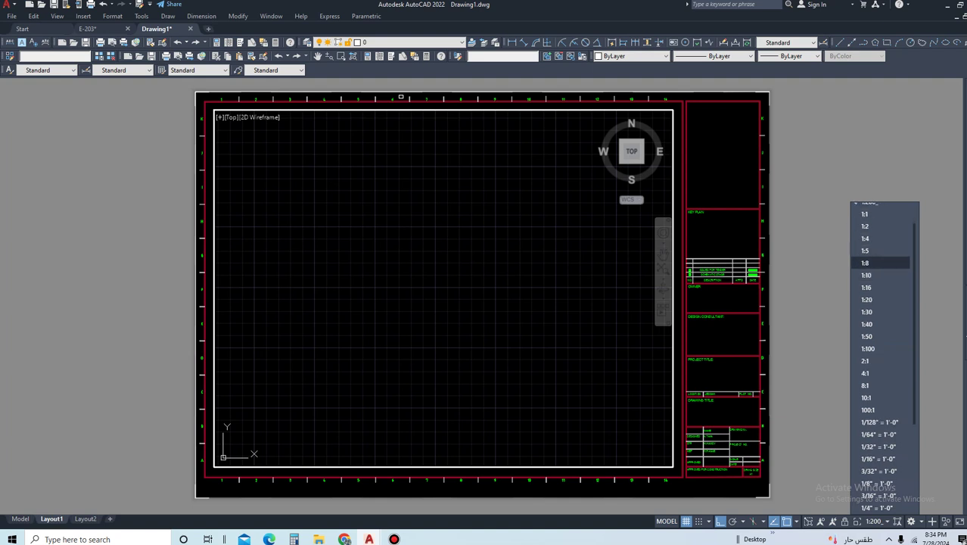
{"action": "scroll", "coordinate": [878, 424], "scroll_direction": "down", "scroll_amount": 3}
{"action": "key", "text": "Escape"}
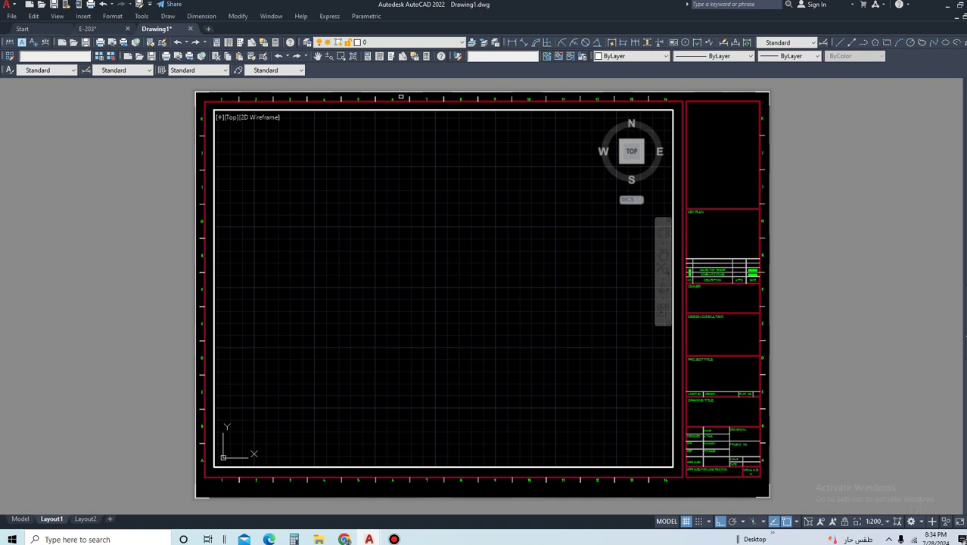
Step: Check the 1:200_ scale settings and the reset option in the scale editor without changes
{"action": "key", "text": "Down"}
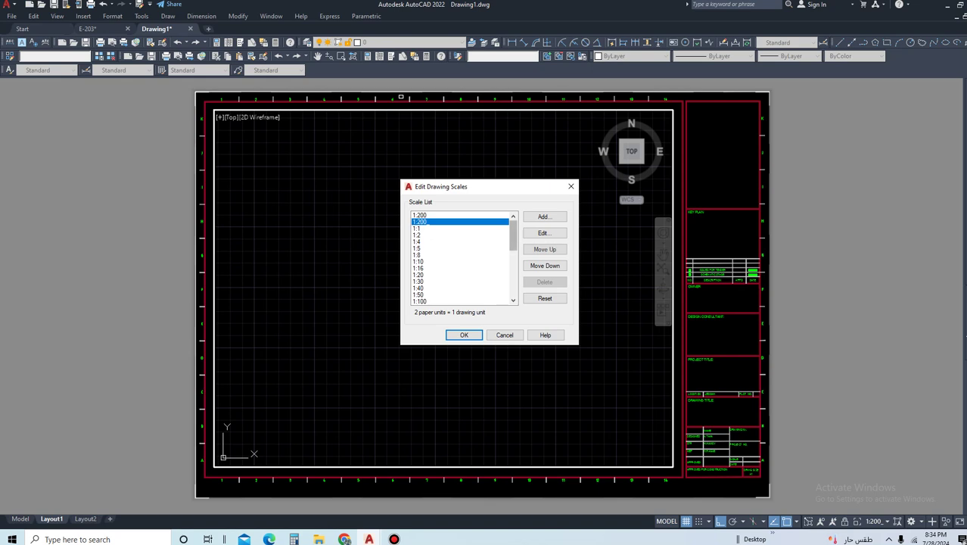
{"action": "left_click", "coordinate": [543, 232]}
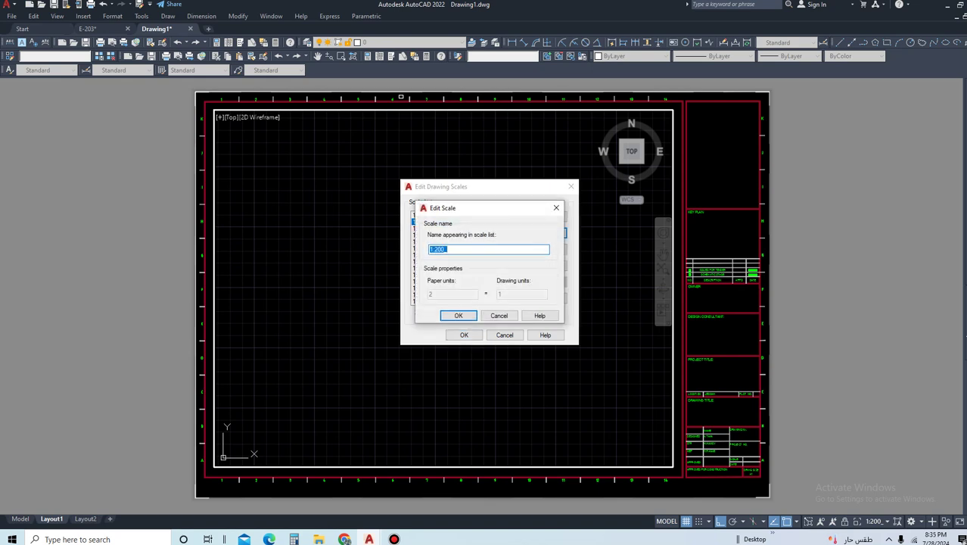
{"action": "key", "text": "Escape"}
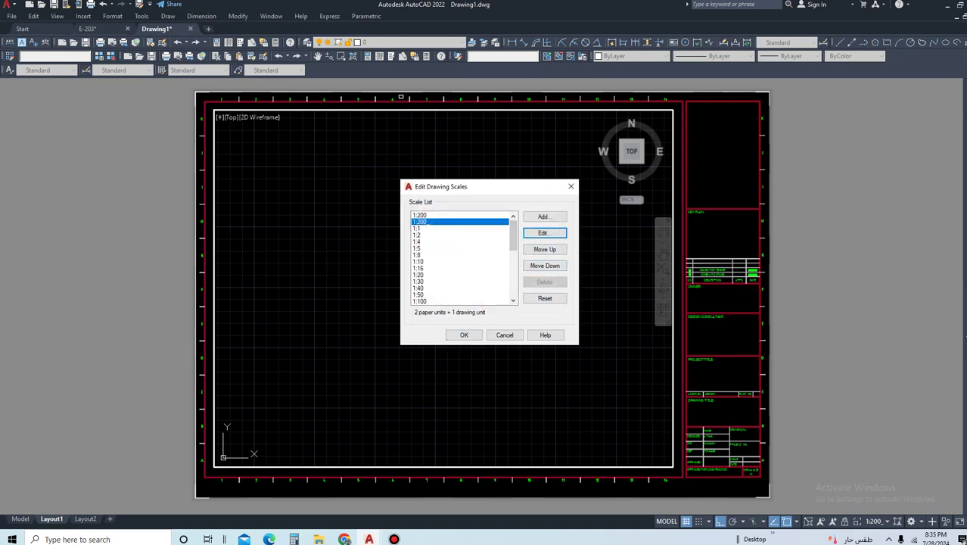
{"action": "left_click", "coordinate": [545, 298]}
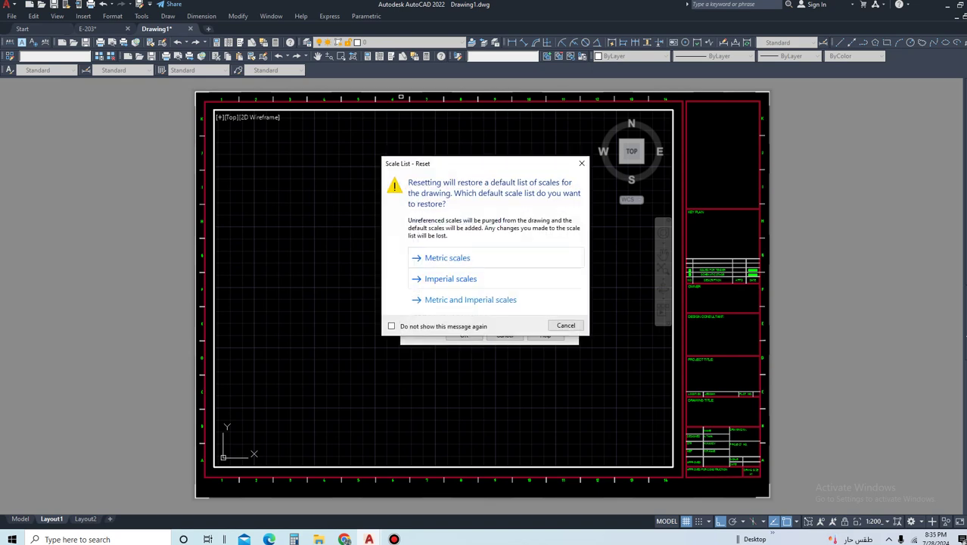
{"action": "key", "text": "Escape"}
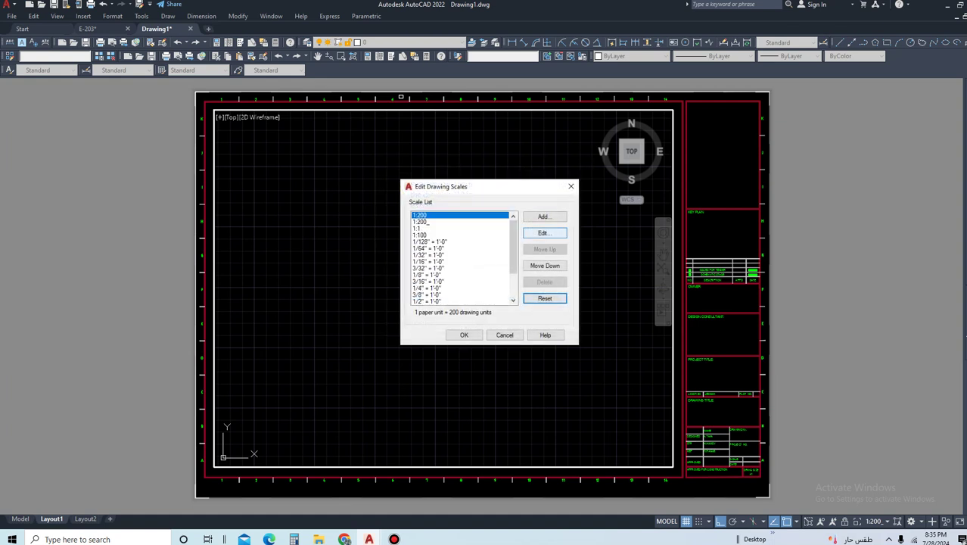
{"action": "left_click", "coordinate": [543, 232]}
{"action": "key", "text": "Escape"}
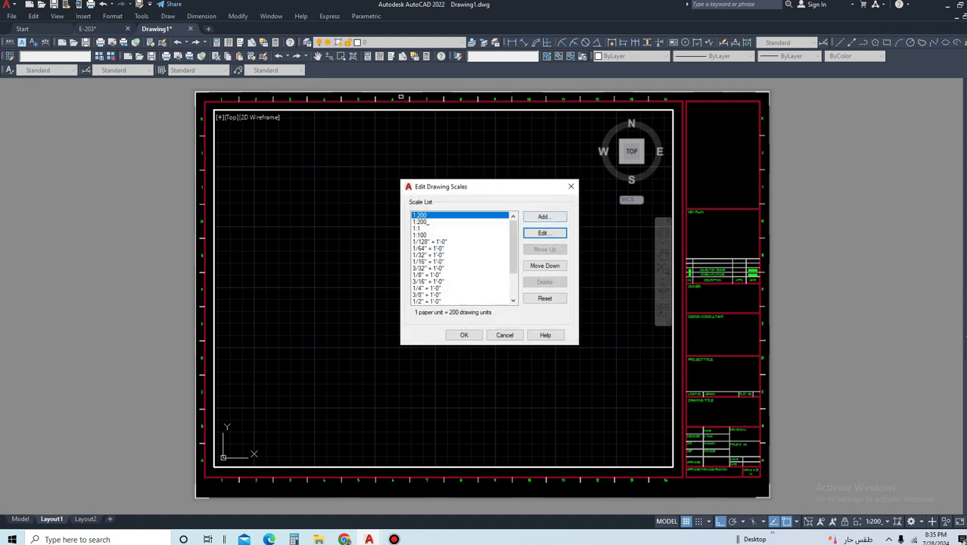
Step: Add a 1 paper unit = 200 drawing units scale, renamed 1:200- after the duplicate warning
{"action": "left_click", "coordinate": [544, 216]}
{"action": "type", "text": "1:200"}
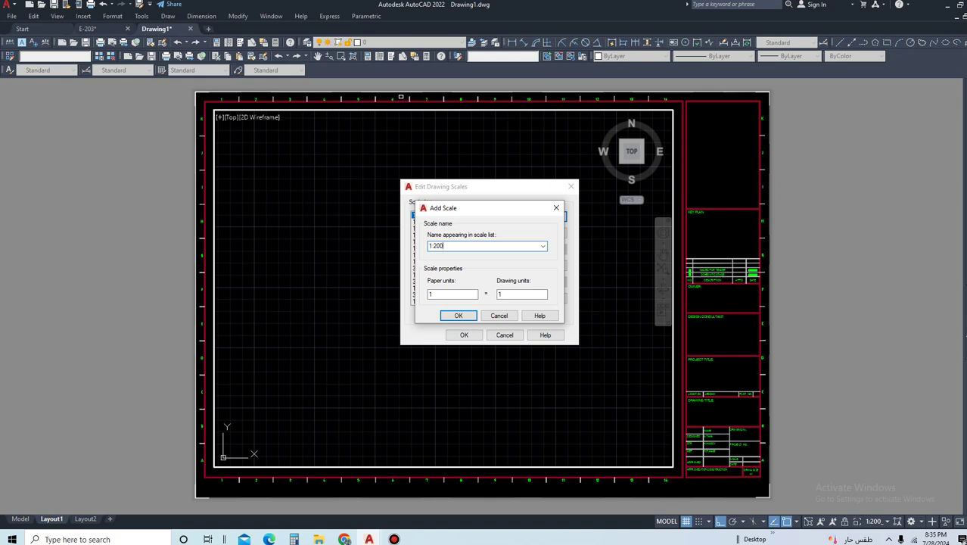
{"action": "key", "text": "Tab"}
{"action": "key", "text": "Tab"}
{"action": "type", "text": "200"}
{"action": "key", "text": "Return"}
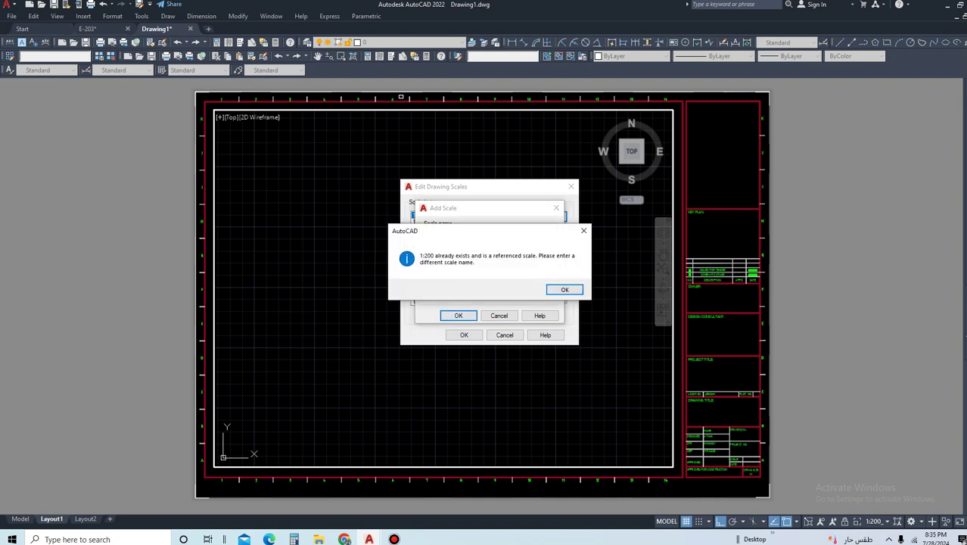
{"action": "key", "text": "Return"}
{"action": "key", "text": "End"}
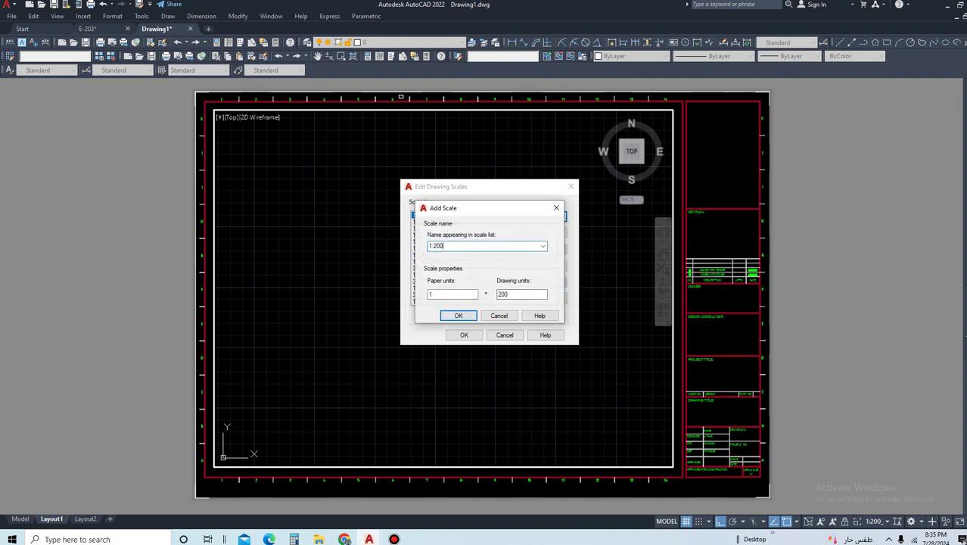
{"action": "type", "text": "-"}
{"action": "key", "text": "Return"}
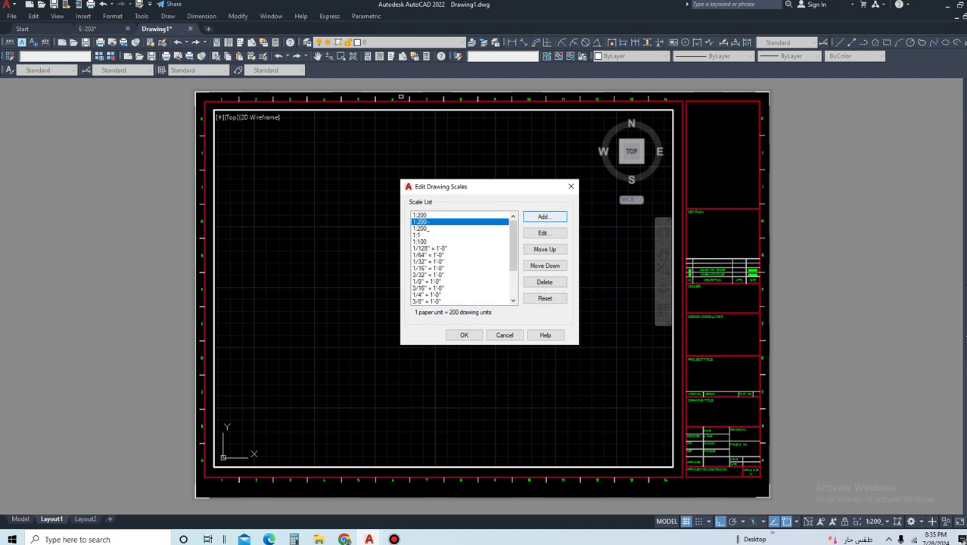
Step: Set the viewport to the new 1:200- scale showing the whole plan, then return to paper space
{"action": "left_click", "coordinate": [464, 334]}
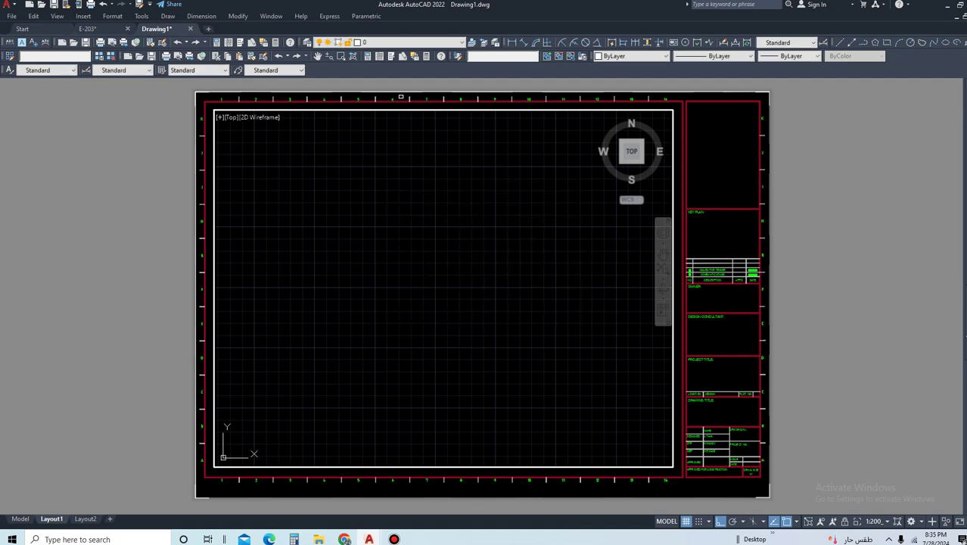
{"action": "scroll", "coordinate": [471, 290], "scroll_direction": "down", "scroll_amount": 2}
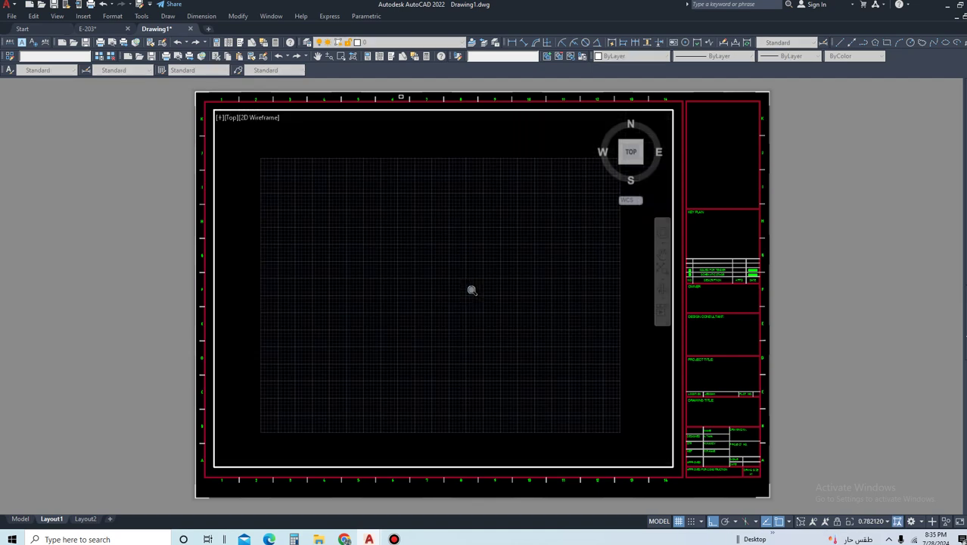
{"action": "scroll", "coordinate": [471, 290], "scroll_direction": "down", "scroll_amount": 10}
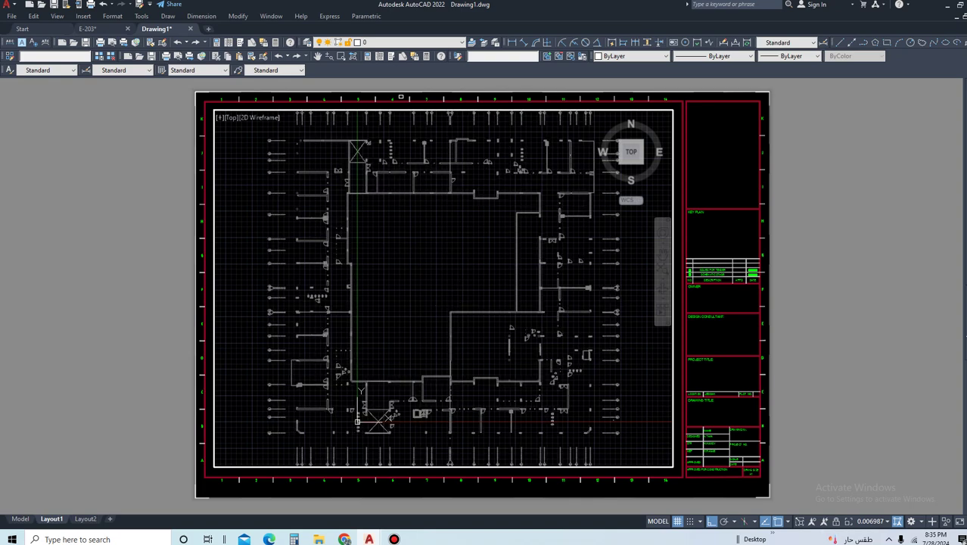
{"action": "left_click", "coordinate": [870, 520]}
{"action": "left_click", "coordinate": [870, 236]}
{"action": "left_click", "coordinate": [872, 520]}
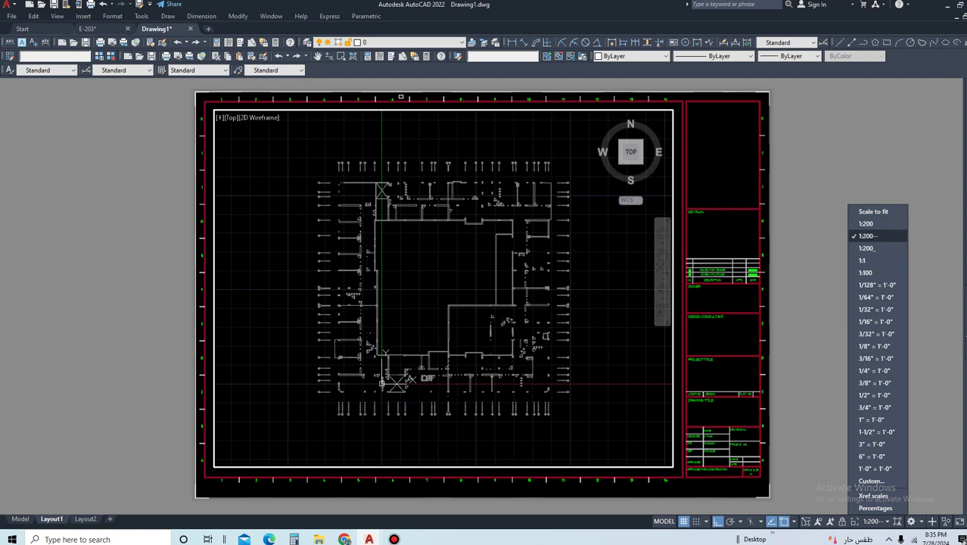
{"action": "left_click", "coordinate": [870, 236]}
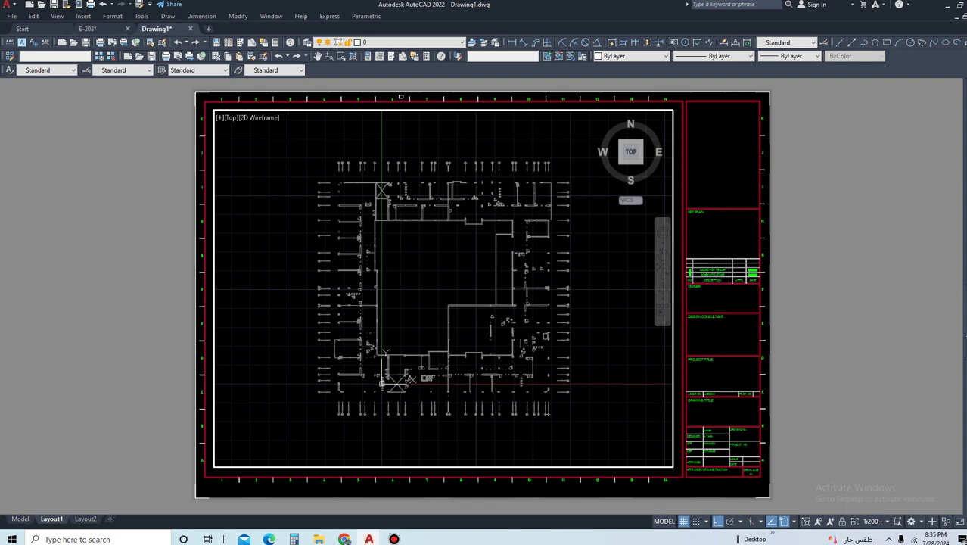
{"action": "type", "text": "ps"}
{"action": "key", "text": "Return"}
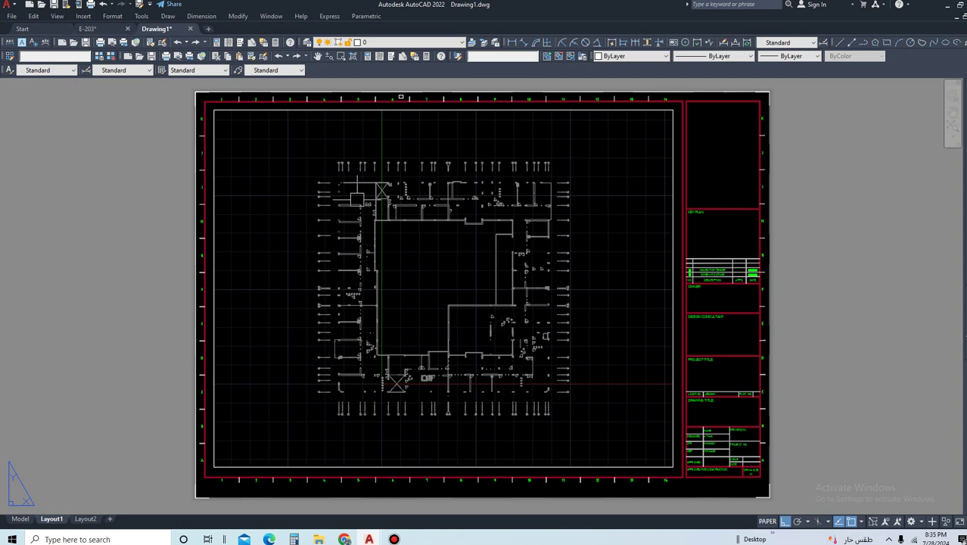
{"action": "scroll", "coordinate": [357, 199], "scroll_direction": "up", "scroll_amount": 4}
{"action": "scroll", "coordinate": [367, 190], "scroll_direction": "up", "scroll_amount": 2}
{"action": "scroll", "coordinate": [356, 216], "scroll_direction": "down", "scroll_amount": 2}
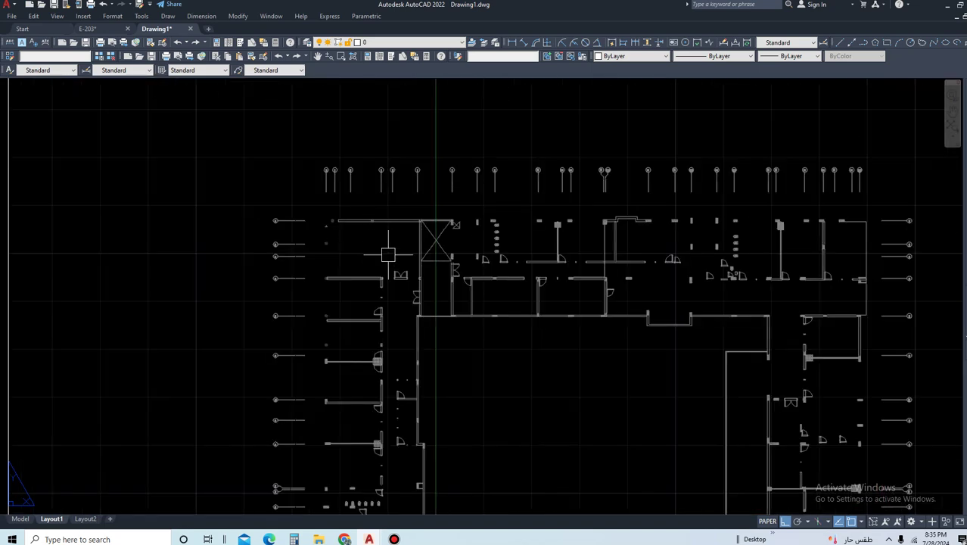
{"action": "scroll", "coordinate": [401, 260], "scroll_direction": "down", "scroll_amount": 2}
{"action": "scroll", "coordinate": [397, 332], "scroll_direction": "down", "scroll_amount": 2}
{"action": "scroll", "coordinate": [395, 307], "scroll_direction": "up", "scroll_amount": 2}
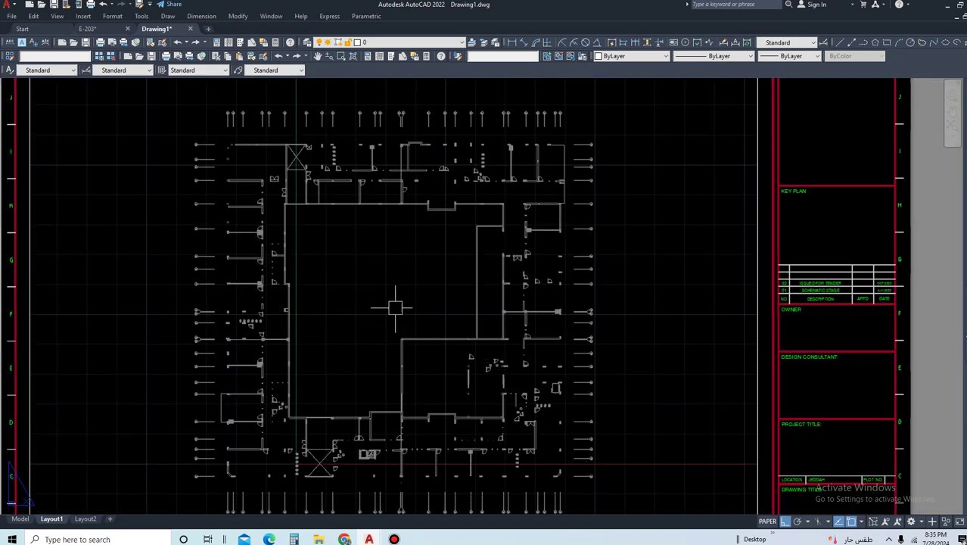
{"action": "scroll", "coordinate": [395, 307], "scroll_direction": "up", "scroll_amount": 1}
{"action": "scroll", "coordinate": [420, 291], "scroll_direction": "up", "scroll_amount": 1}
{"action": "scroll", "coordinate": [438, 281], "scroll_direction": "up", "scroll_amount": 1}
{"action": "scroll", "coordinate": [442, 259], "scroll_direction": "up", "scroll_amount": 1}
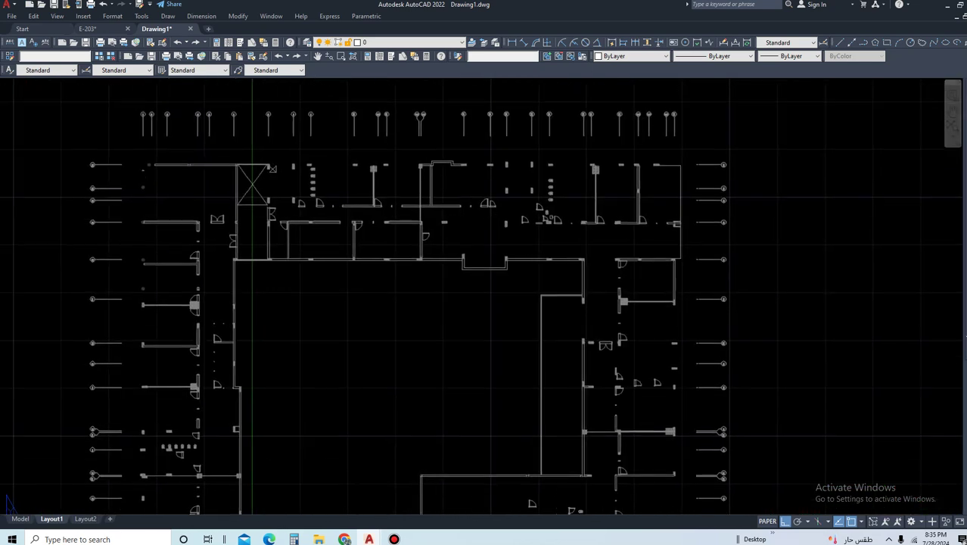
{"action": "scroll", "coordinate": [553, 242], "scroll_direction": "up", "scroll_amount": 2}
{"action": "scroll", "coordinate": [454, 287], "scroll_direction": "down", "scroll_amount": 4}
{"action": "scroll", "coordinate": [419, 297], "scroll_direction": "up", "scroll_amount": 2}
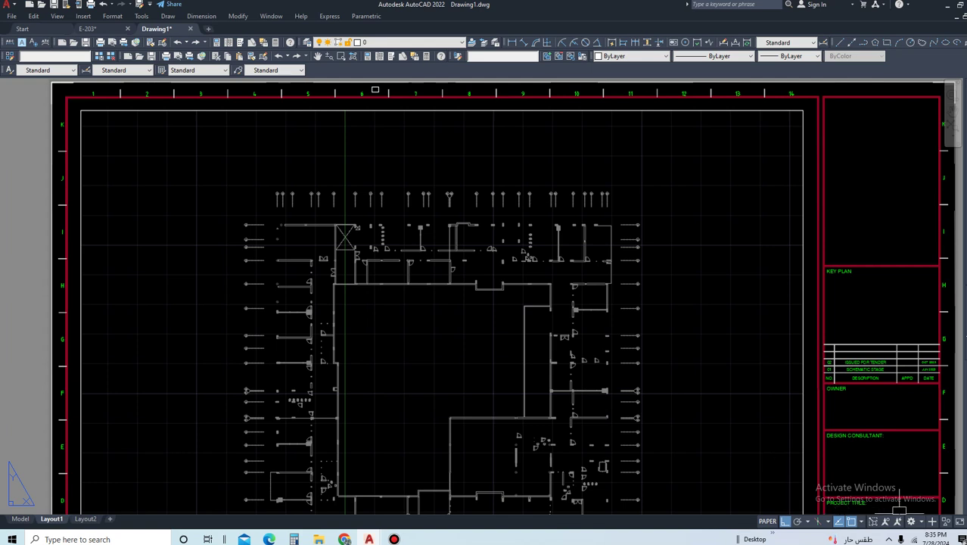
{"action": "double_click", "coordinate": [522, 417]}
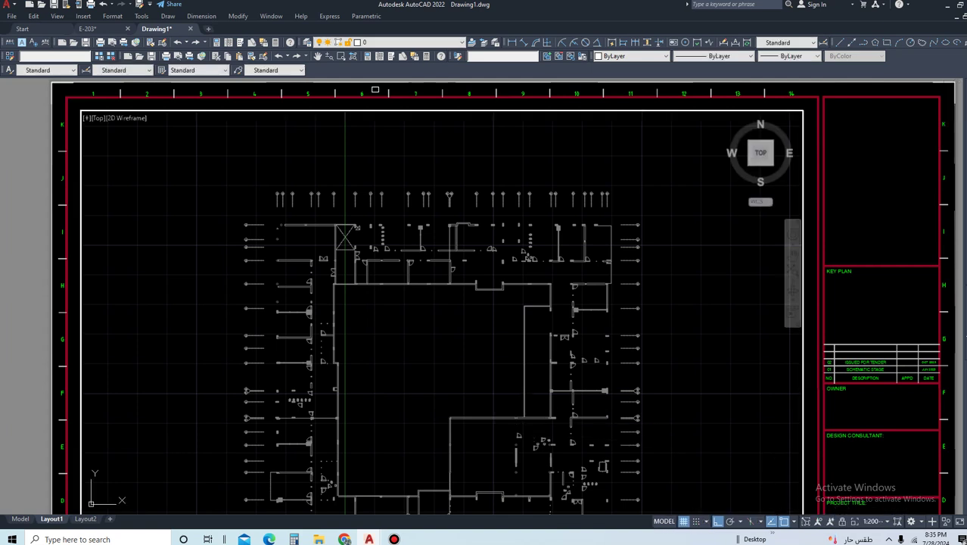
{"action": "double_click", "coordinate": [851, 171]}
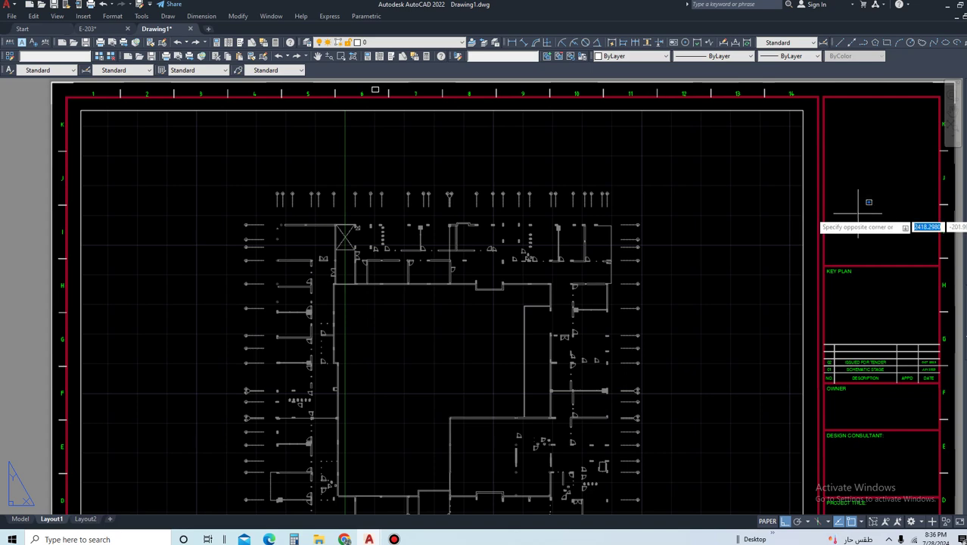
{"action": "scroll", "coordinate": [676, 218], "scroll_direction": "down", "scroll_amount": 4}
Step: Delete the floor plan viewport from Layout1, leaving the title block frame empty
{"action": "scroll", "coordinate": [628, 279], "scroll_direction": "up", "scroll_amount": 2}
{"action": "middle_click_drag", "start_coordinate": [673, 280], "coordinate": [522, 280]}
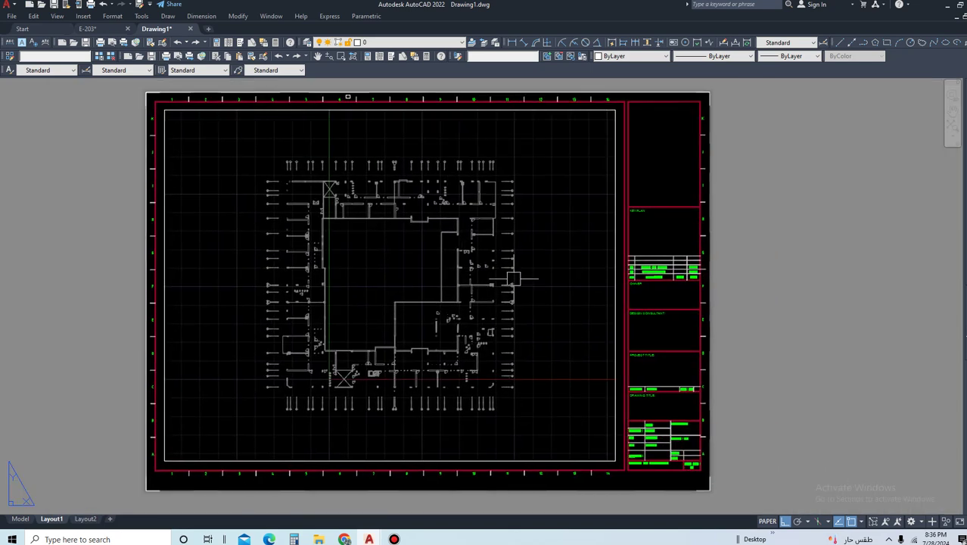
{"action": "left_click", "coordinate": [615, 401]}
{"action": "key", "text": "Delete"}
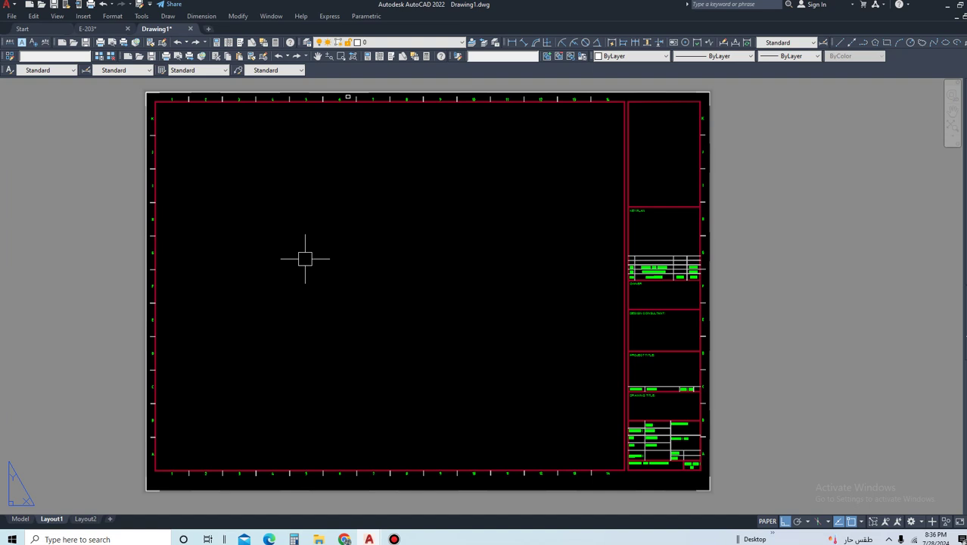
Step: Create a new viewport with MV filling the title block's drawing frame
{"action": "type", "text": "mv"}
{"action": "key", "text": "Return"}
{"action": "left_click", "coordinate": [164, 111]}
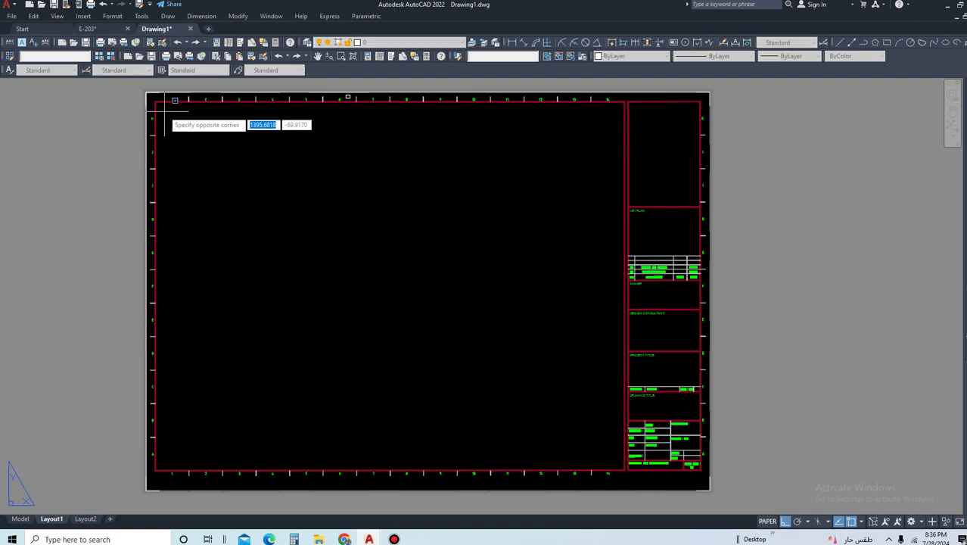
{"action": "left_click", "coordinate": [616, 462]}
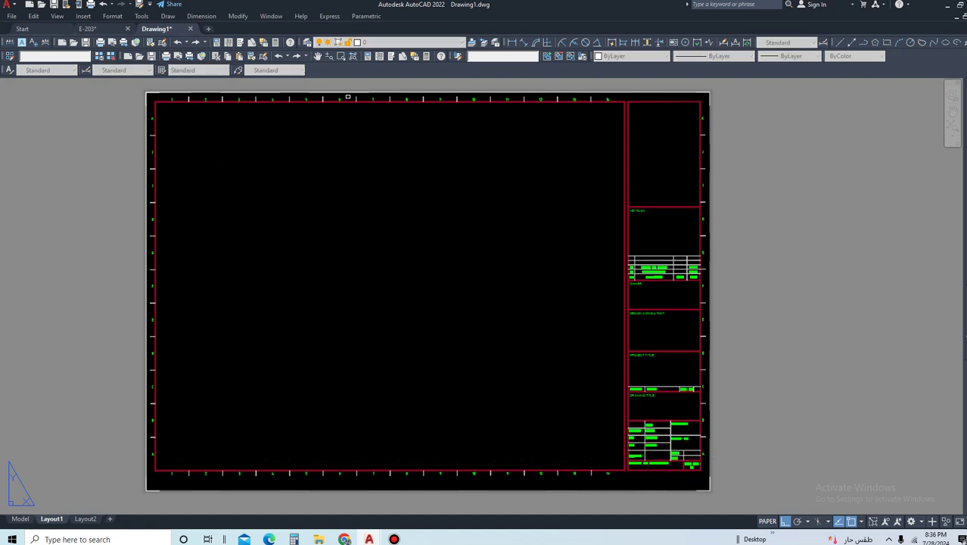
Step: Zoom the new viewport to scale 1/200XP so the whole floor plan shows
{"action": "double_click", "coordinate": [379, 266]}
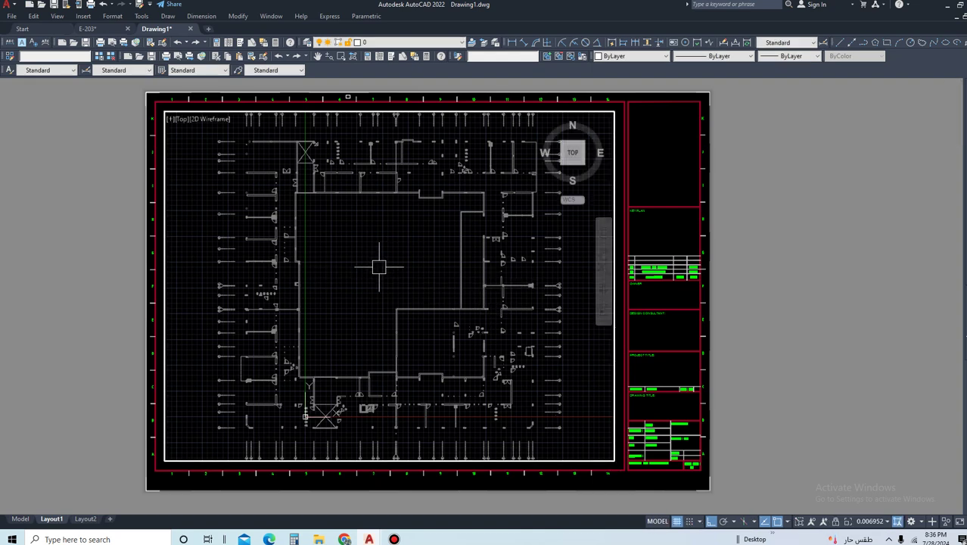
{"action": "type", "text": "z"}
{"action": "key", "text": "Return"}
{"action": "type", "text": "s"}
{"action": "key", "text": "Return"}
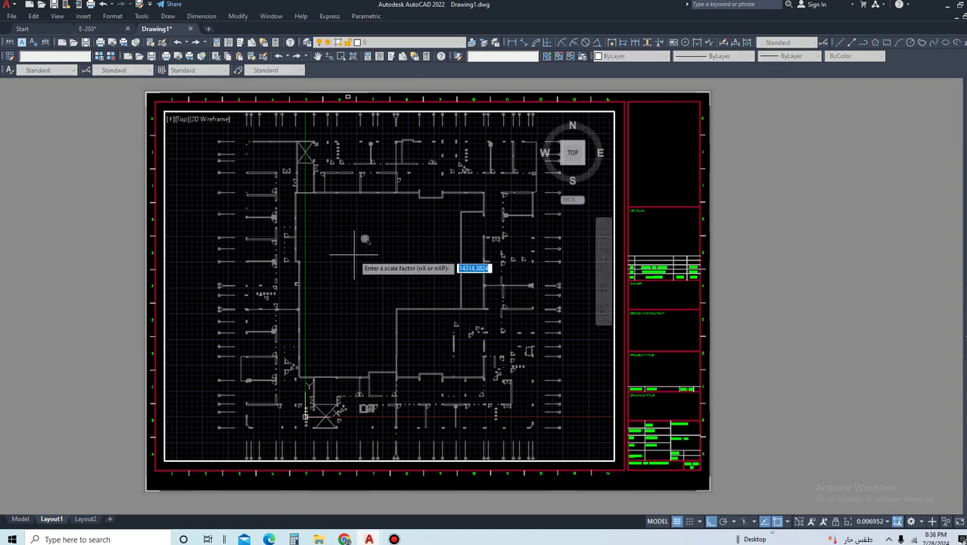
{"action": "type", "text": "1/200"}
{"action": "type", "text": "XP"}
{"action": "key", "text": "Return"}
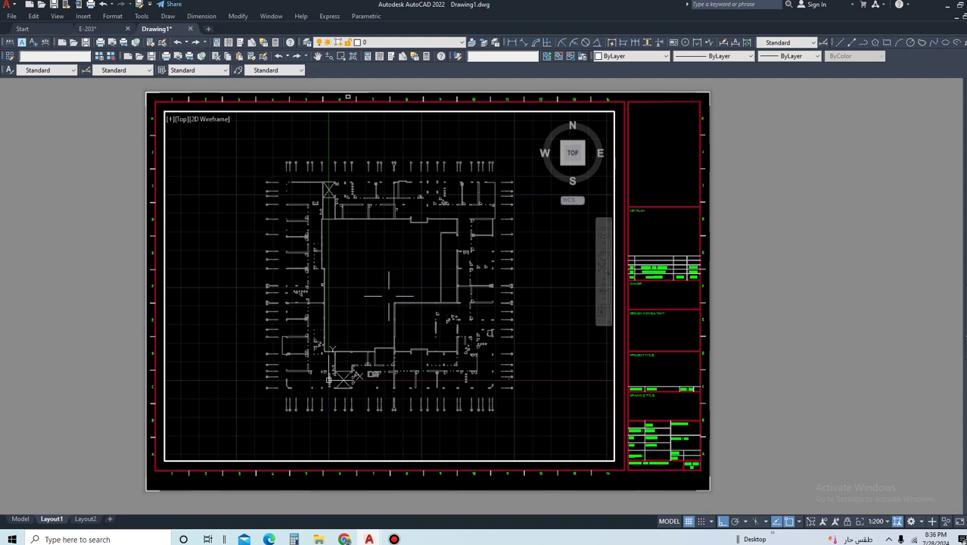
{"action": "left_click", "coordinate": [391, 294]}
Step: Return from the viewport to paper space and cancel a stray PL command
{"action": "double_click", "coordinate": [104, 286]}
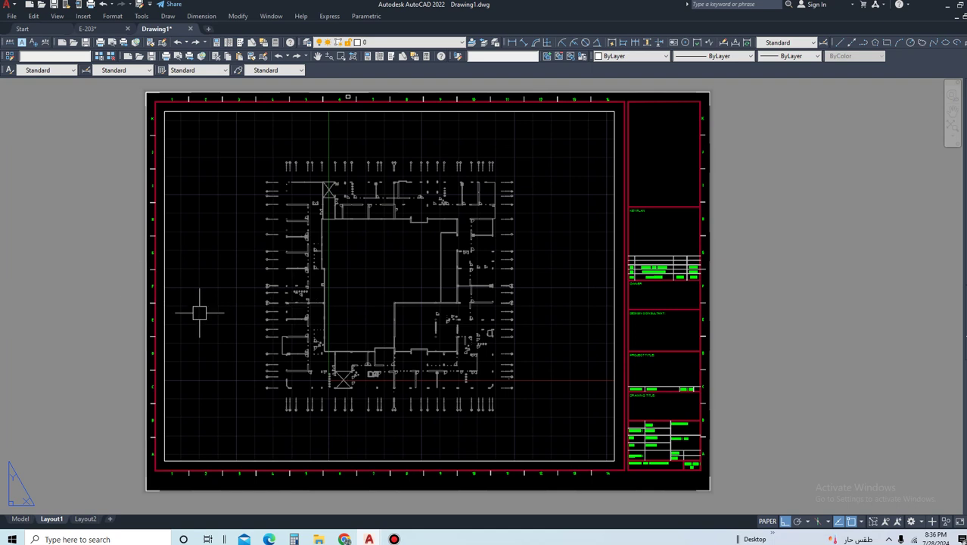
{"action": "type", "text": "pl"}
{"action": "key", "text": "Escape"}
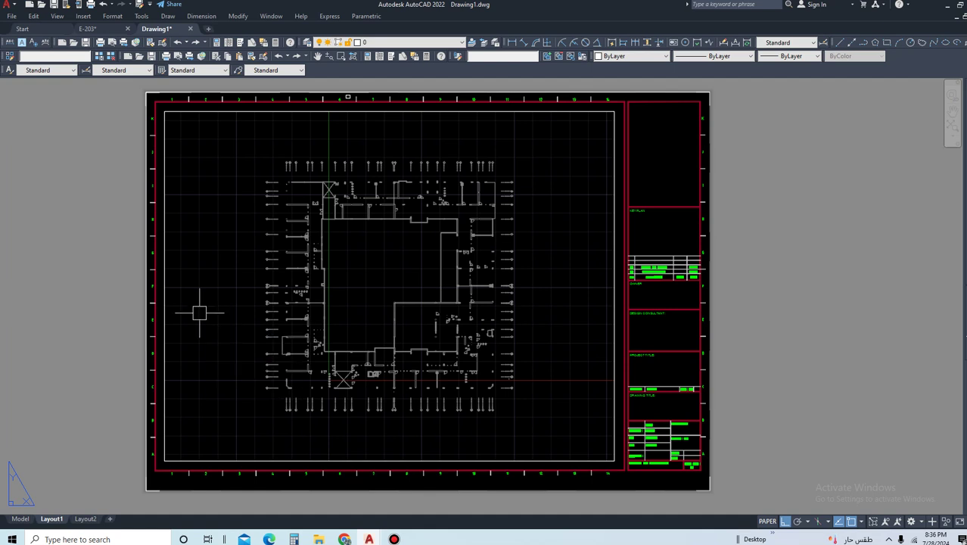